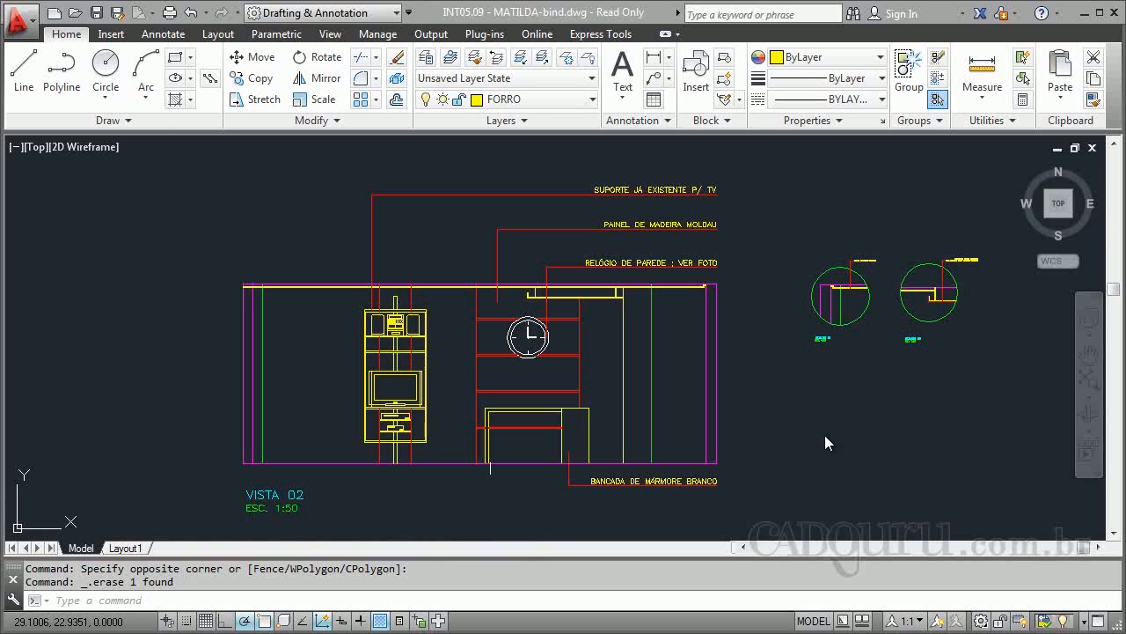
Step: Draw a circle around the upturned lip and vertical support at the left end of the dropped ceiling in VISTA 02
click(825, 435)
click(811, 375)
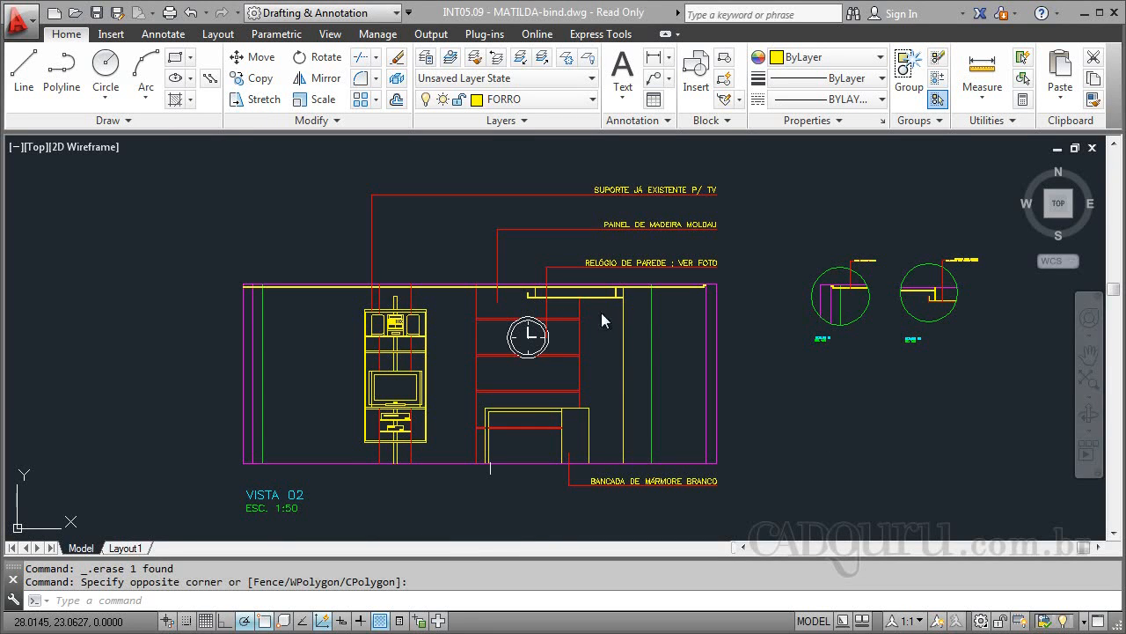
scroll(525, 291, up, 4)
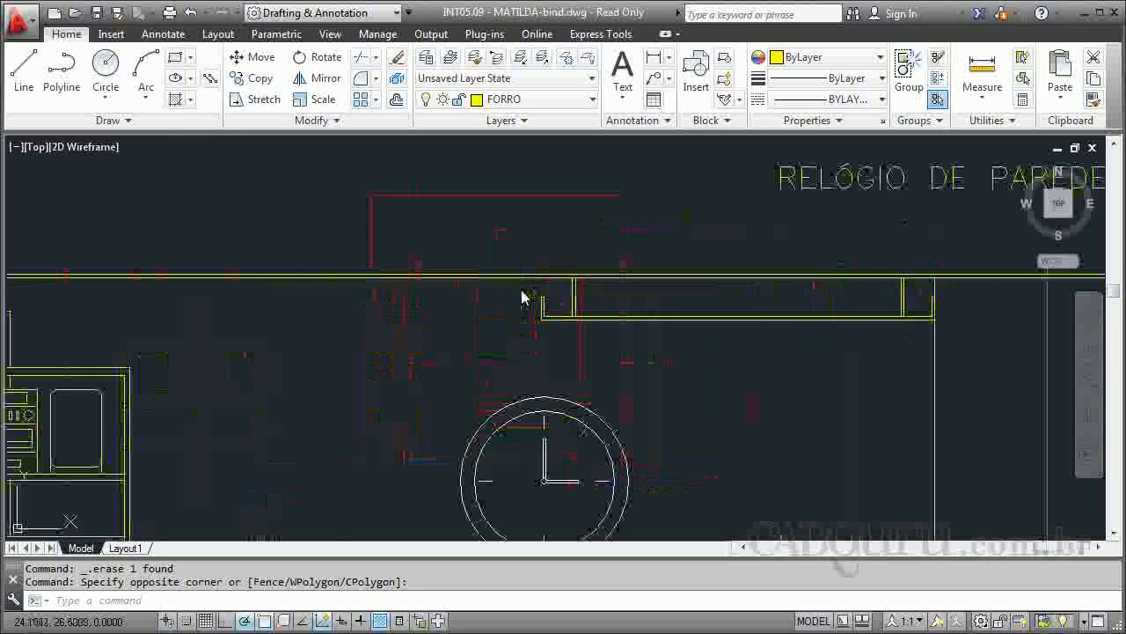
scroll(525, 298, up, 4)
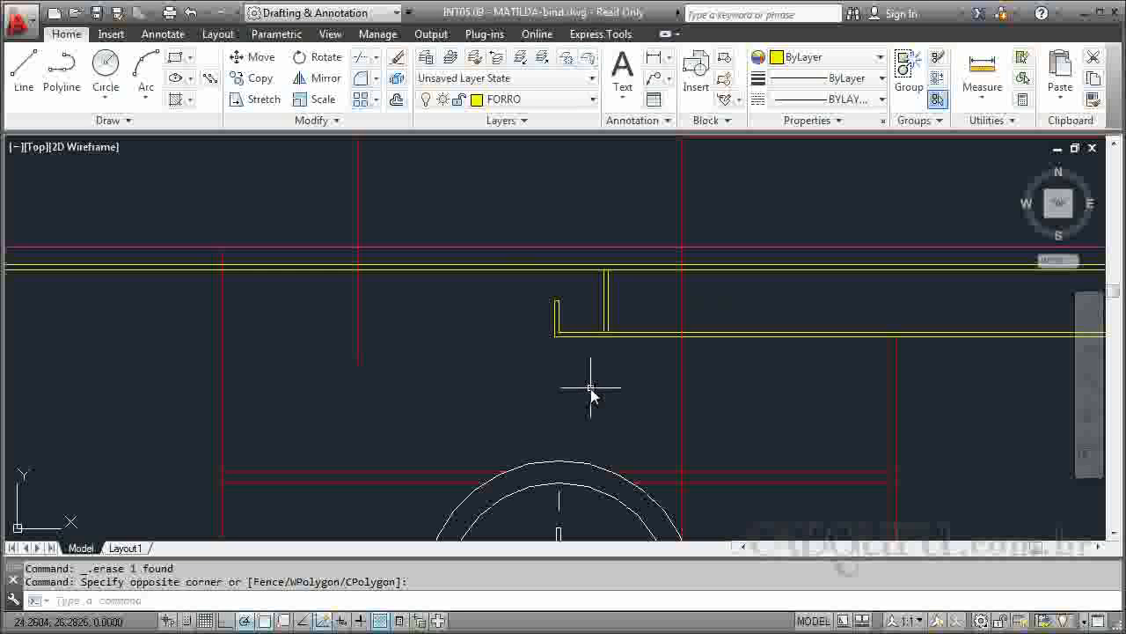
scroll(643, 353, up, 2)
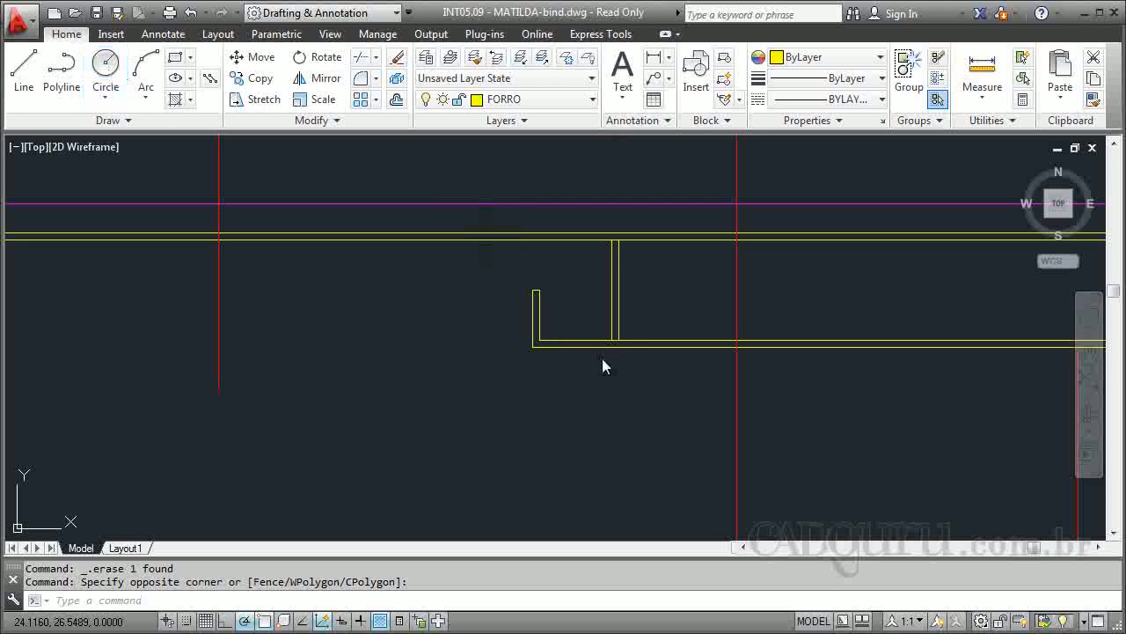
click(574, 305)
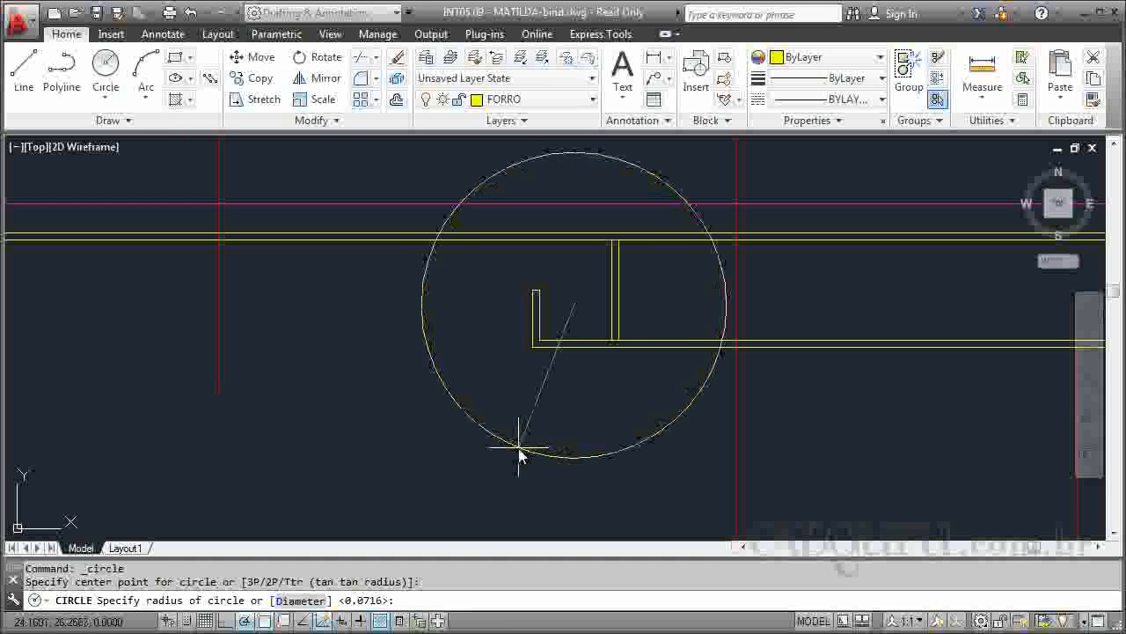
click(519, 455)
Step: Move the new detail circle to the INDDET layer and clear the selection
click(529, 156)
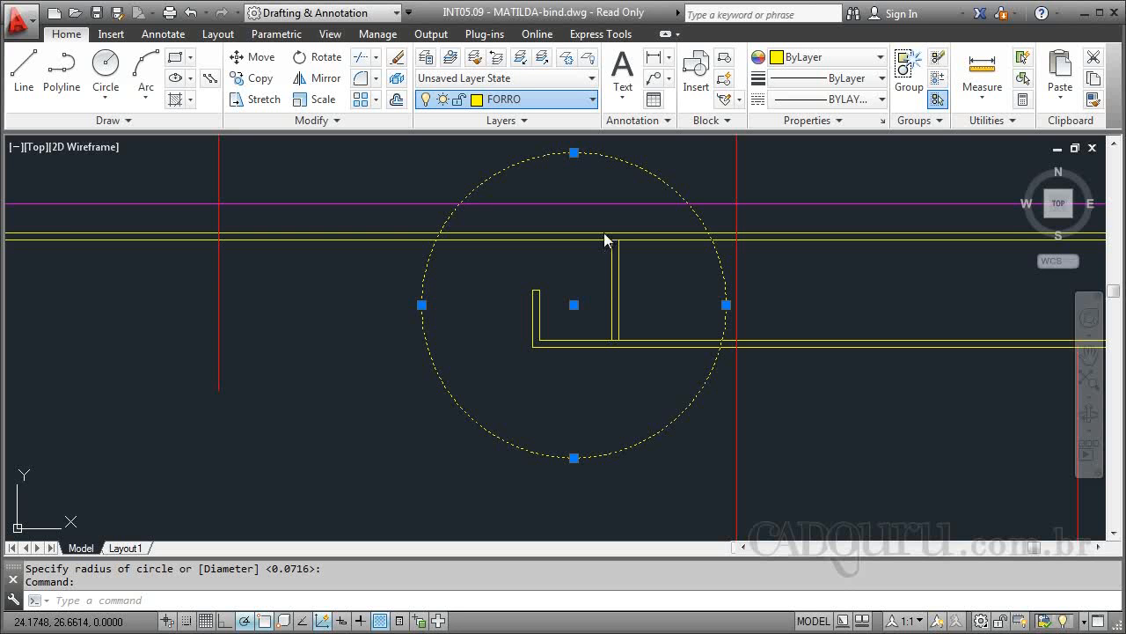
click(503, 218)
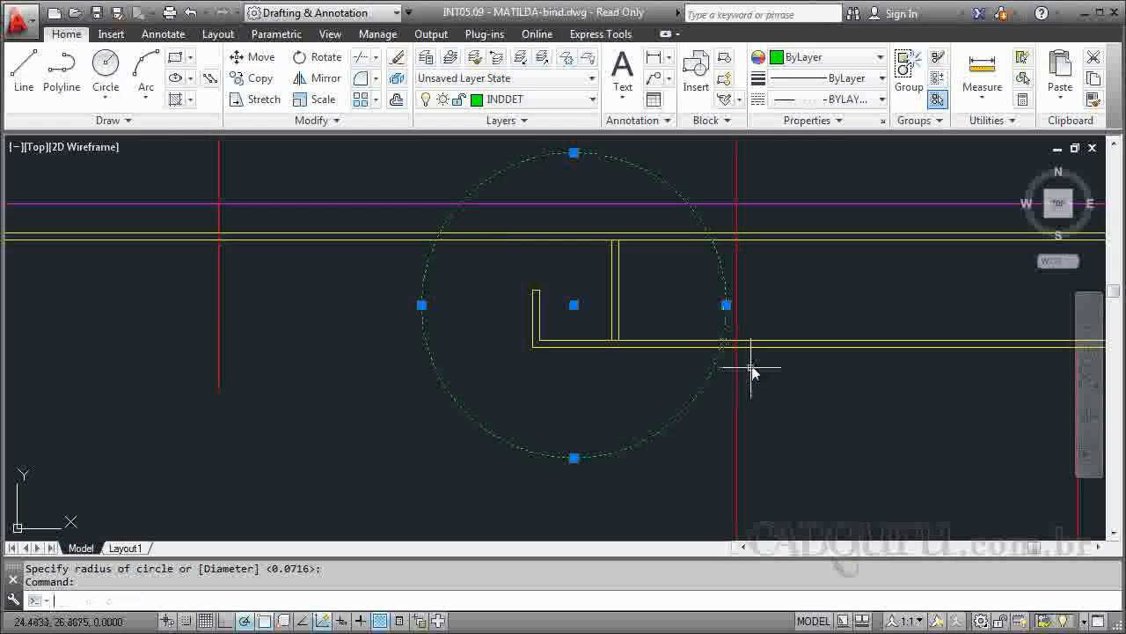
key(Escape)
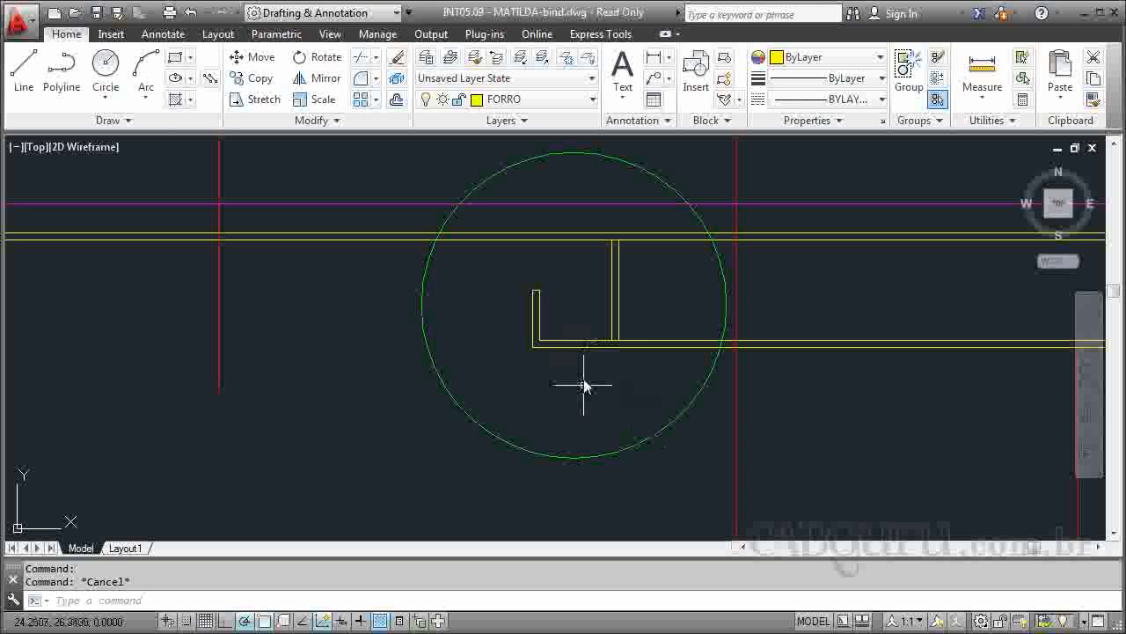
Step: Examine the ceiling edges where they meet the left and right walls in VISTA 02
scroll(586, 326, down, 4)
scroll(637, 308, down, 2)
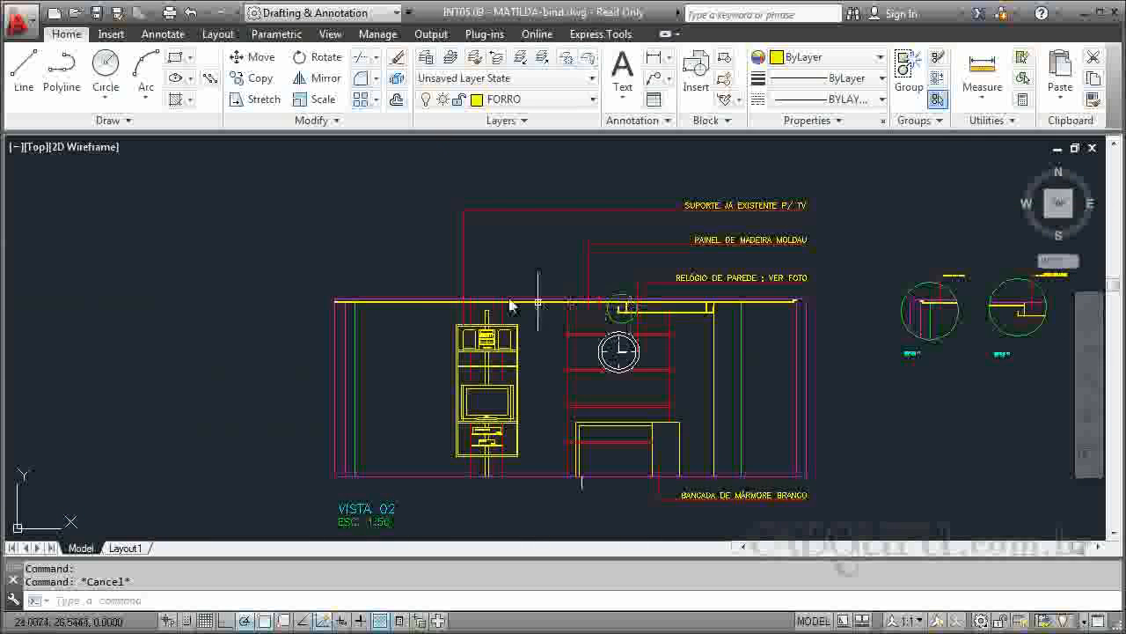
scroll(414, 302, up, 2)
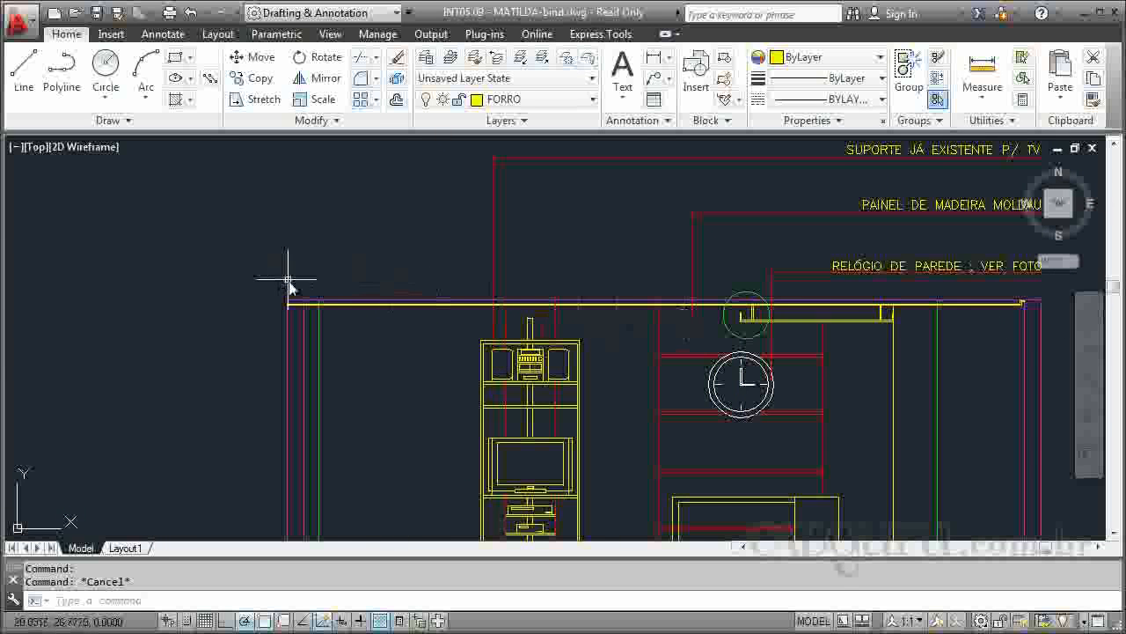
scroll(290, 282, up, 5)
scroll(279, 267, down, 2)
scroll(278, 267, up, 3)
scroll(191, 254, down, 5)
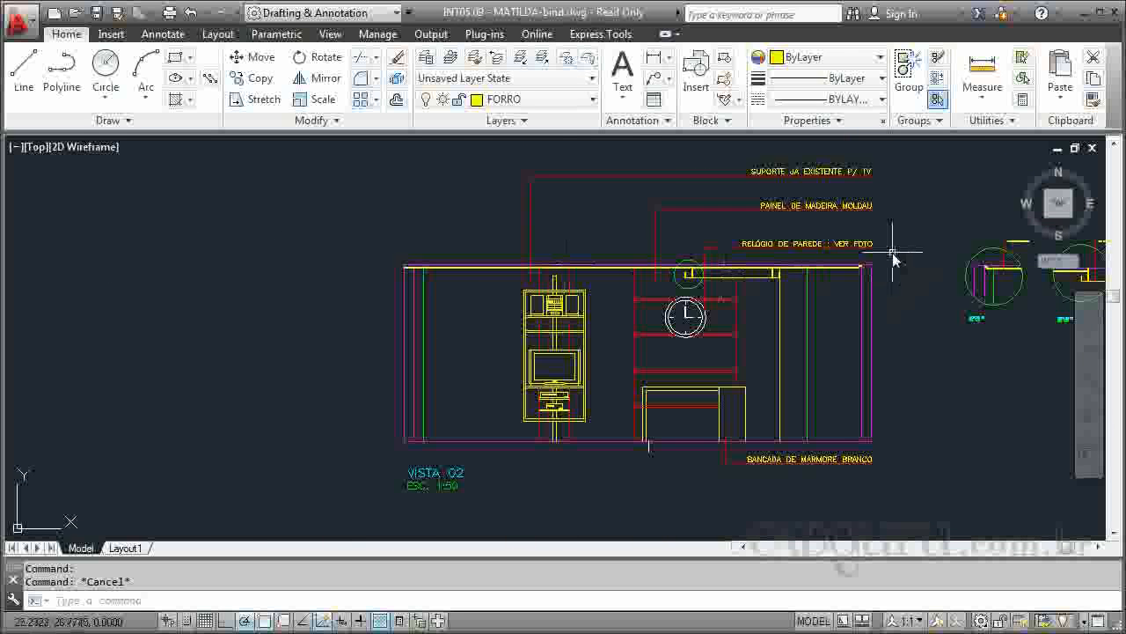
scroll(895, 257, up, 10)
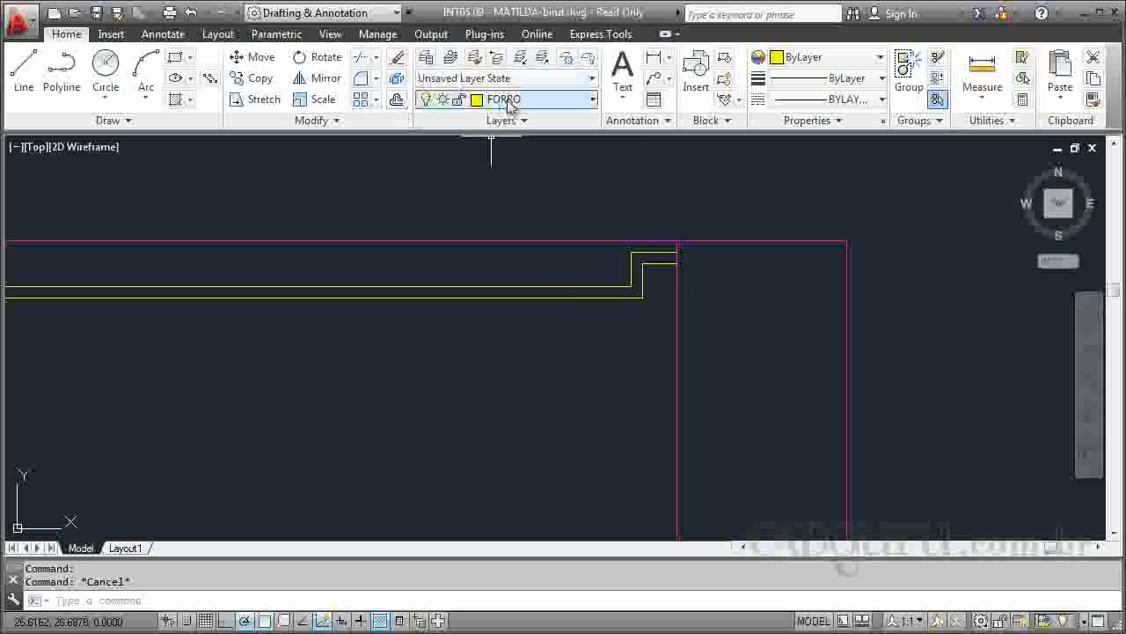
scroll(723, 310, down, 8)
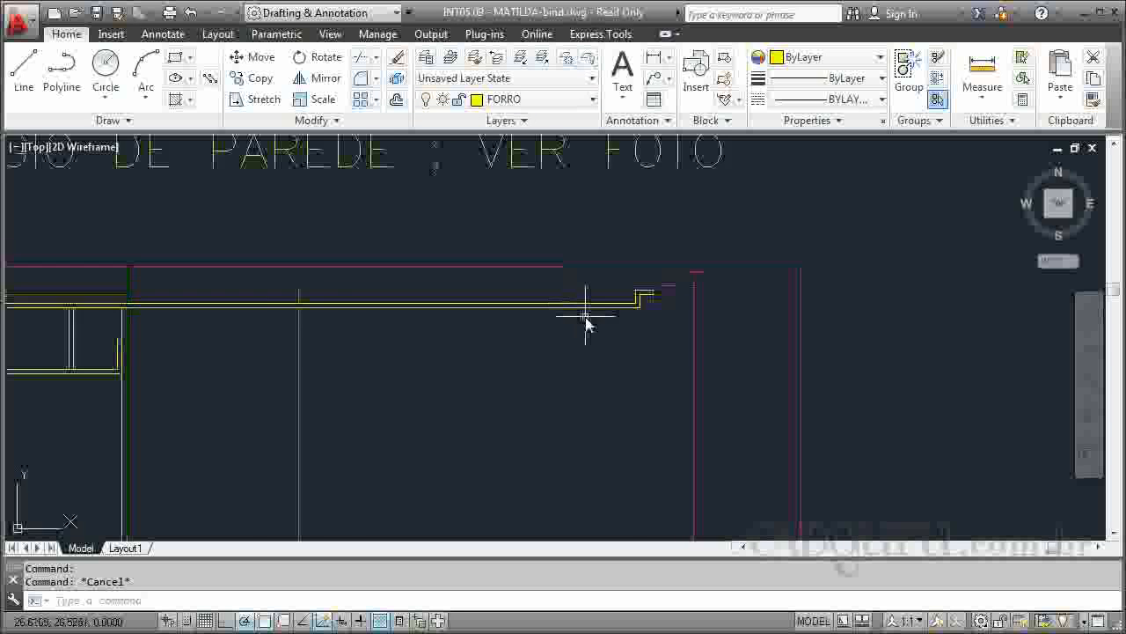
Step: Copy the detail circle from its centre onto the stepped ceiling edge at the right wall of VISTA 02
click(205, 334)
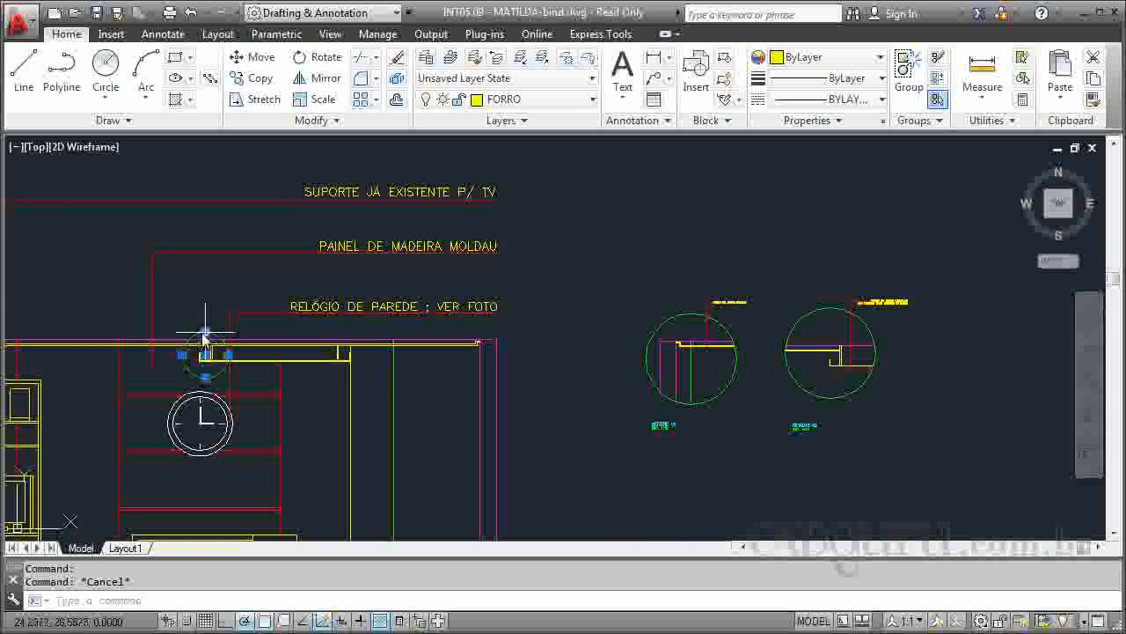
text(co)
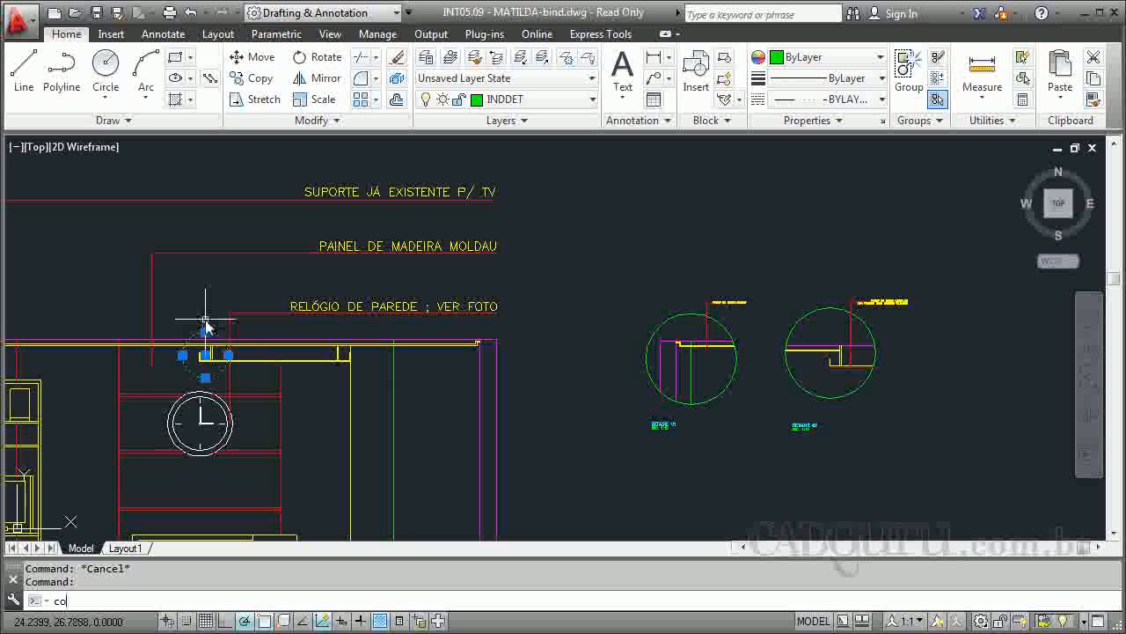
key(Return)
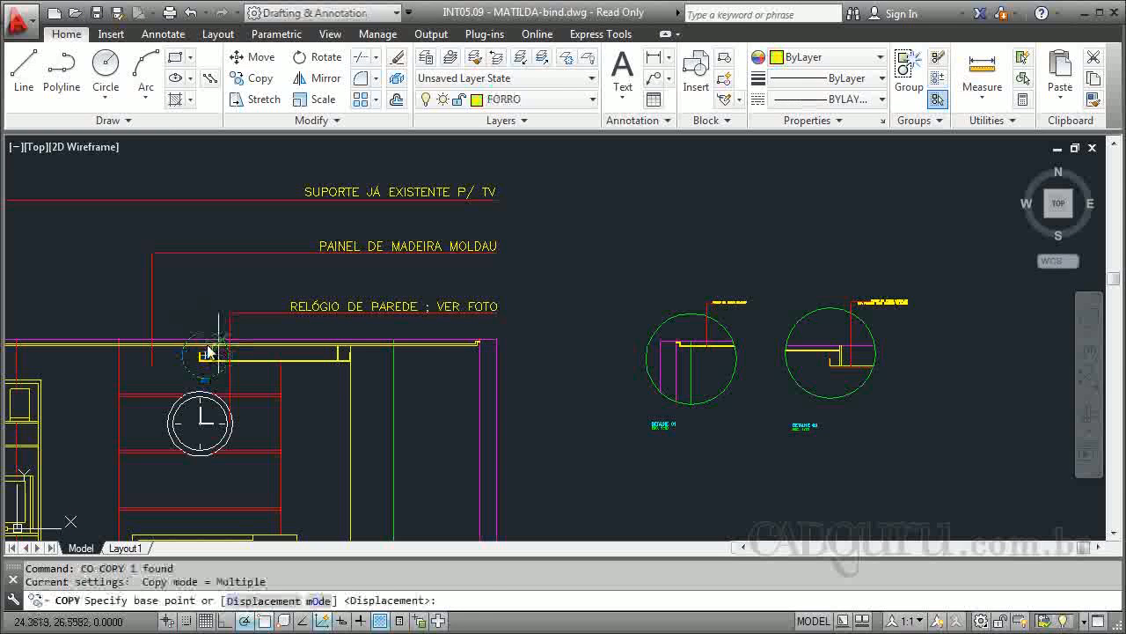
click(206, 354)
scroll(506, 346, up, 3)
scroll(506, 346, up, 3)
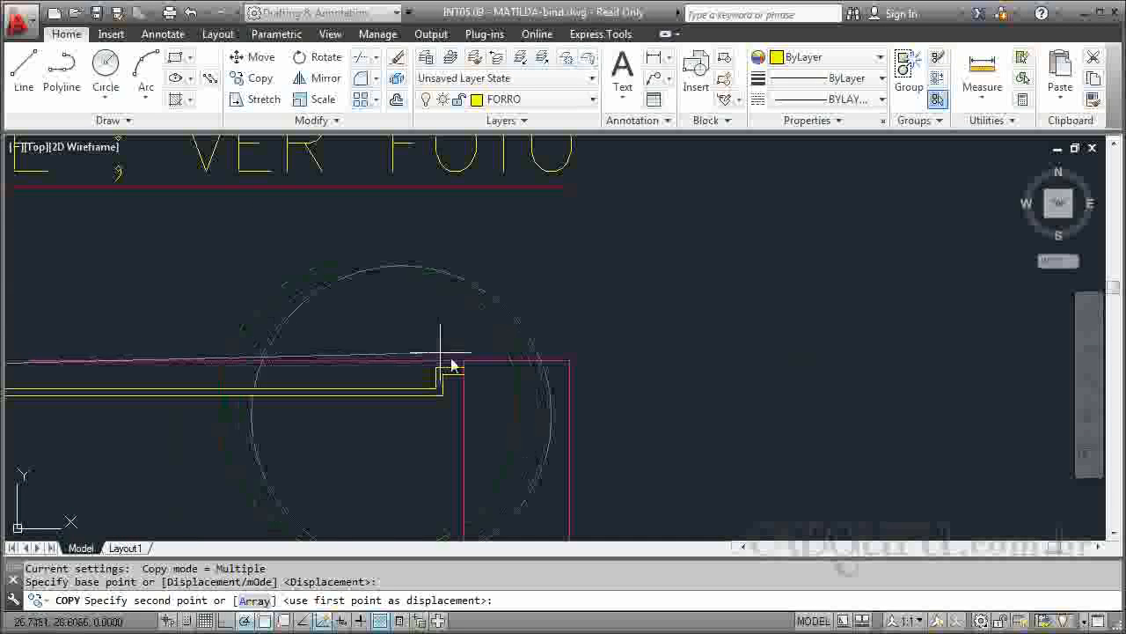
scroll(482, 335, up, 2)
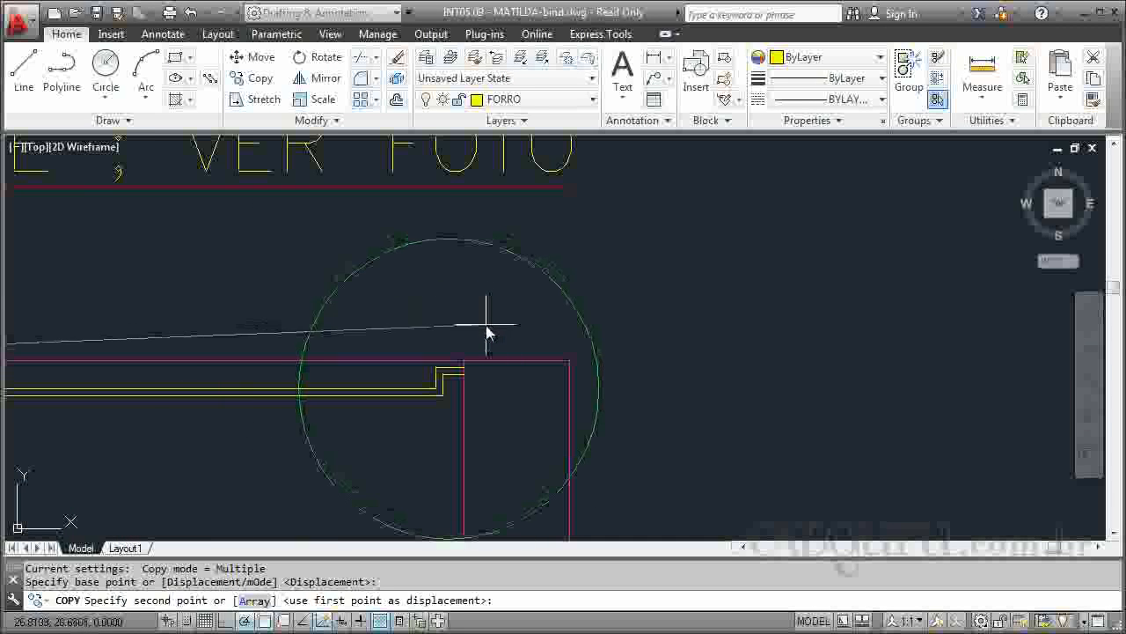
click(509, 297)
scroll(509, 296, down, 3)
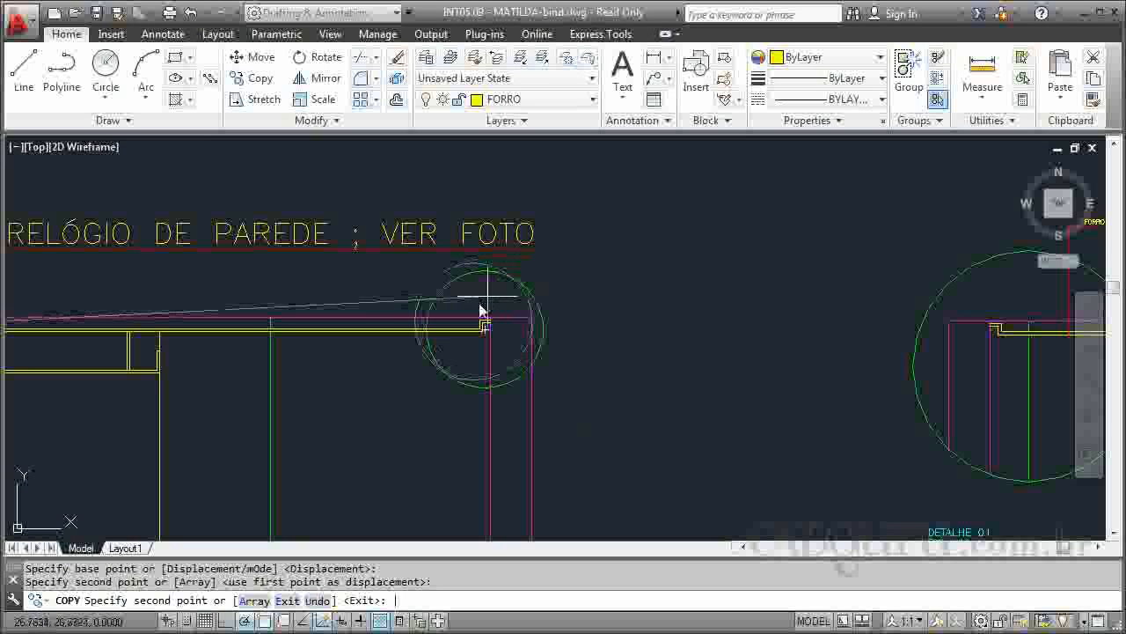
key(Escape)
Step: Examine the enlarged DETALHE 01 and DETALHE 02 drawings, including their ceiling geometry, material notes, titles and scale labels
scroll(326, 360, down, 3)
scroll(516, 360, down, 2)
scroll(540, 352, up, 4)
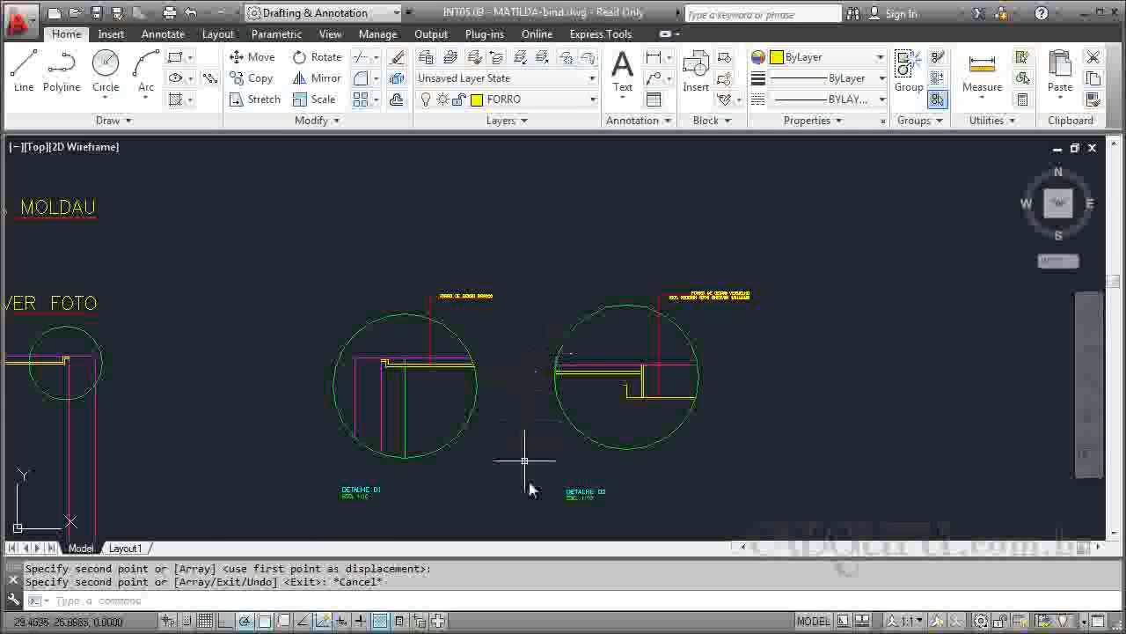
scroll(554, 462, up, 2)
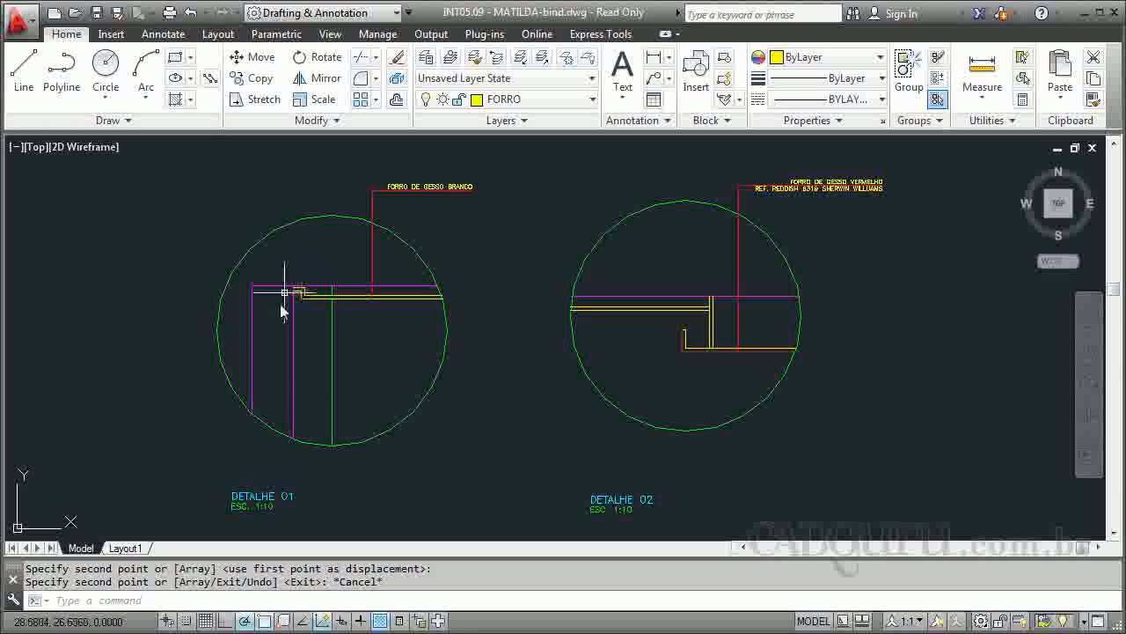
scroll(281, 243, up, 4)
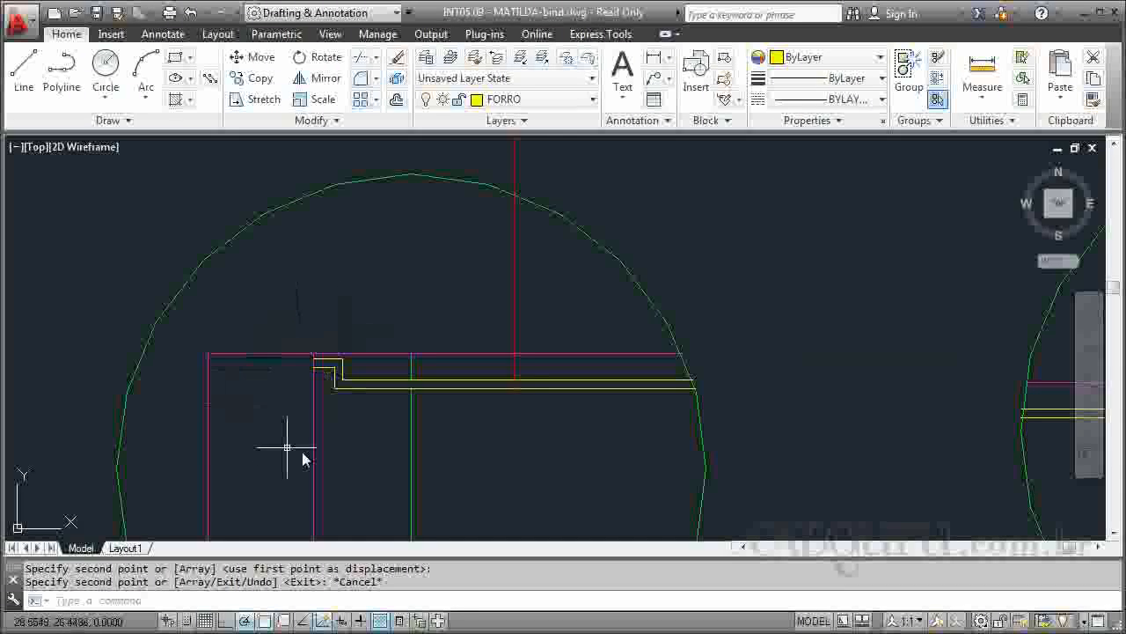
scroll(420, 269, down, 5)
scroll(567, 255, up, 3)
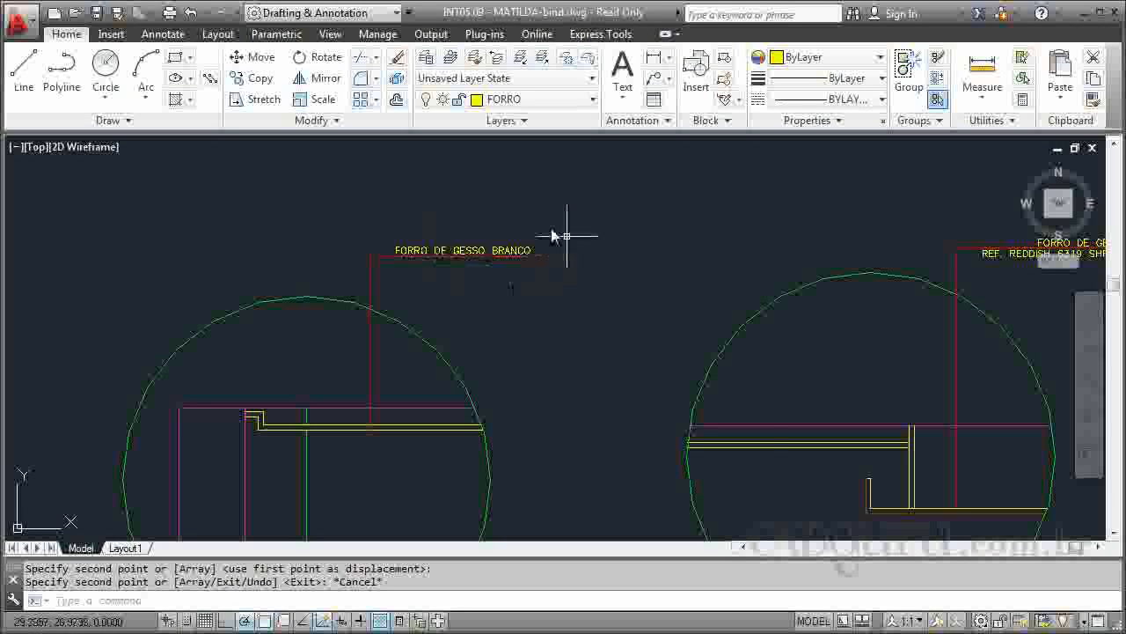
scroll(460, 251, down, 3)
scroll(538, 189, up, 5)
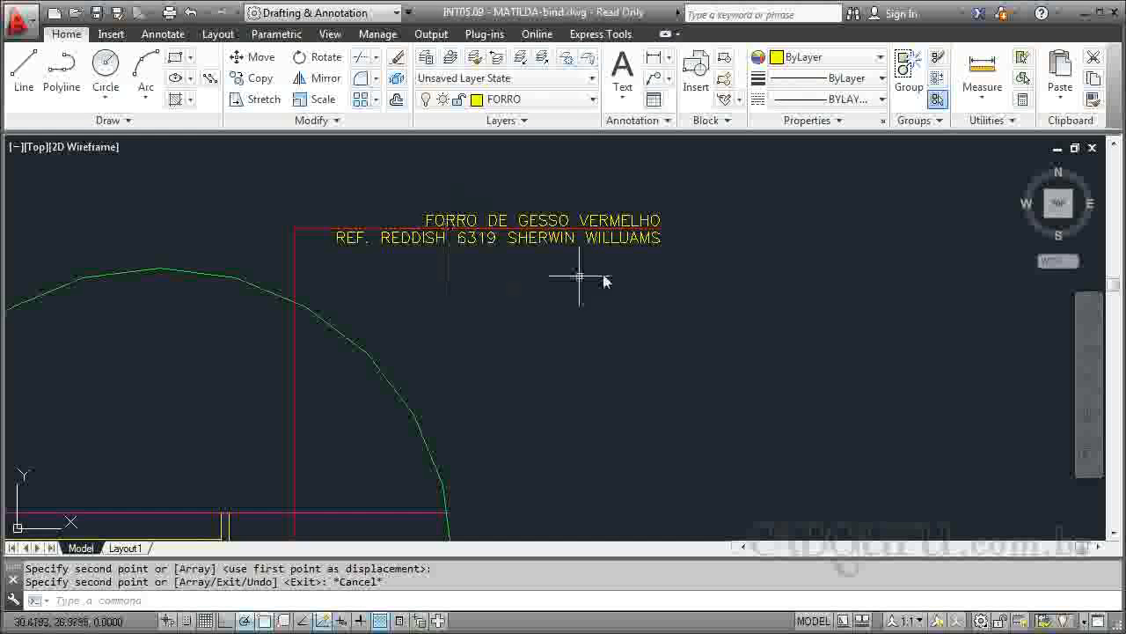
scroll(693, 314, down, 10)
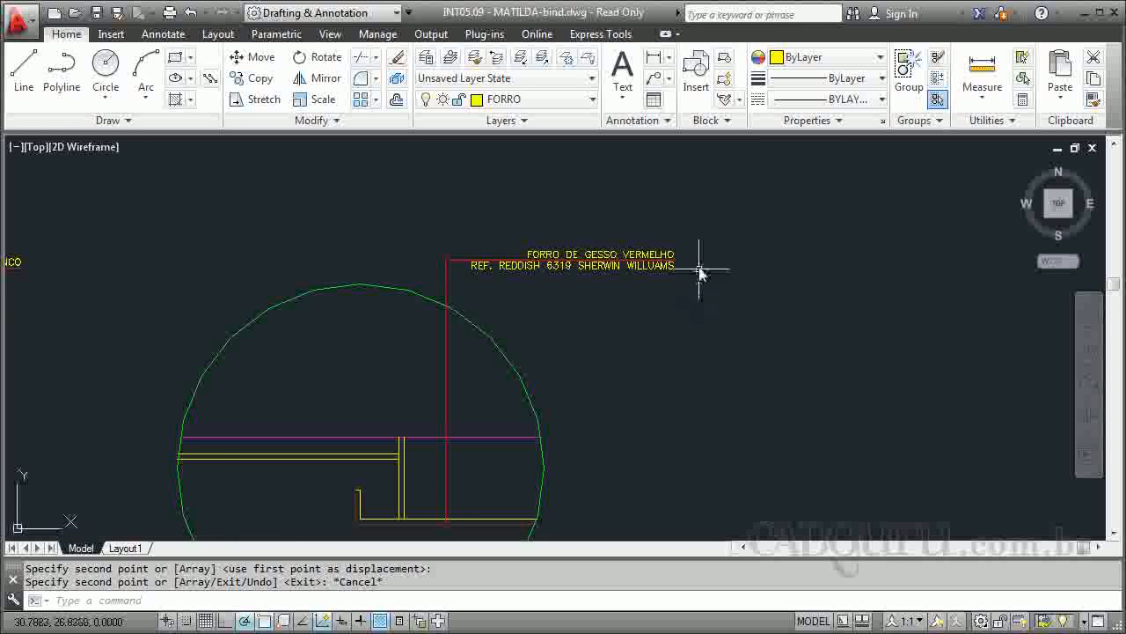
scroll(527, 354, up, 5)
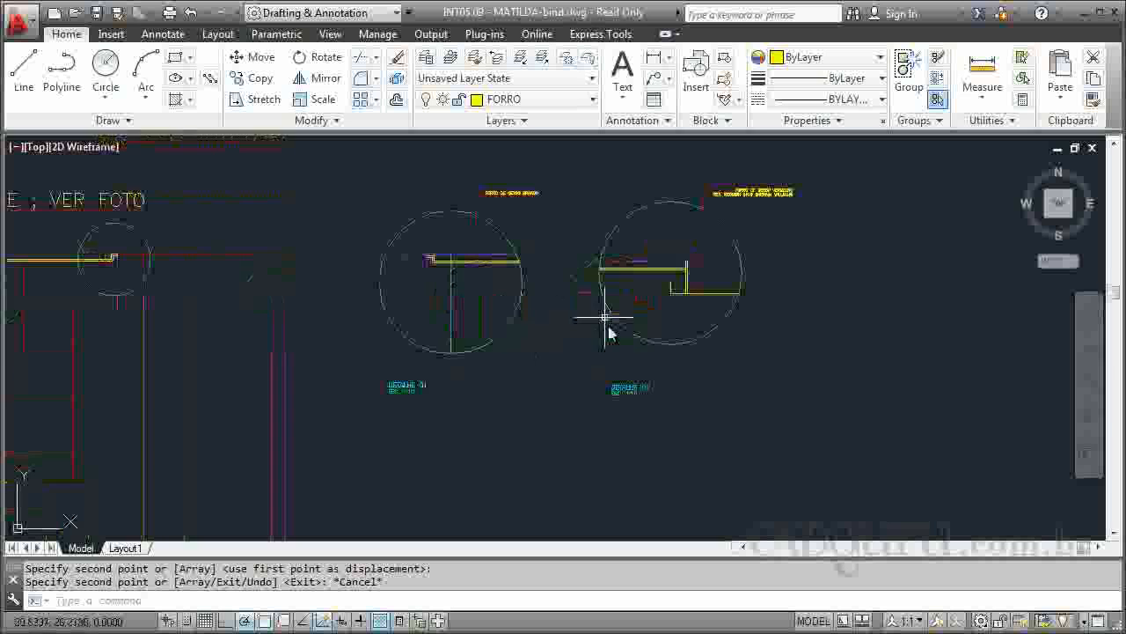
scroll(528, 408, down, 2)
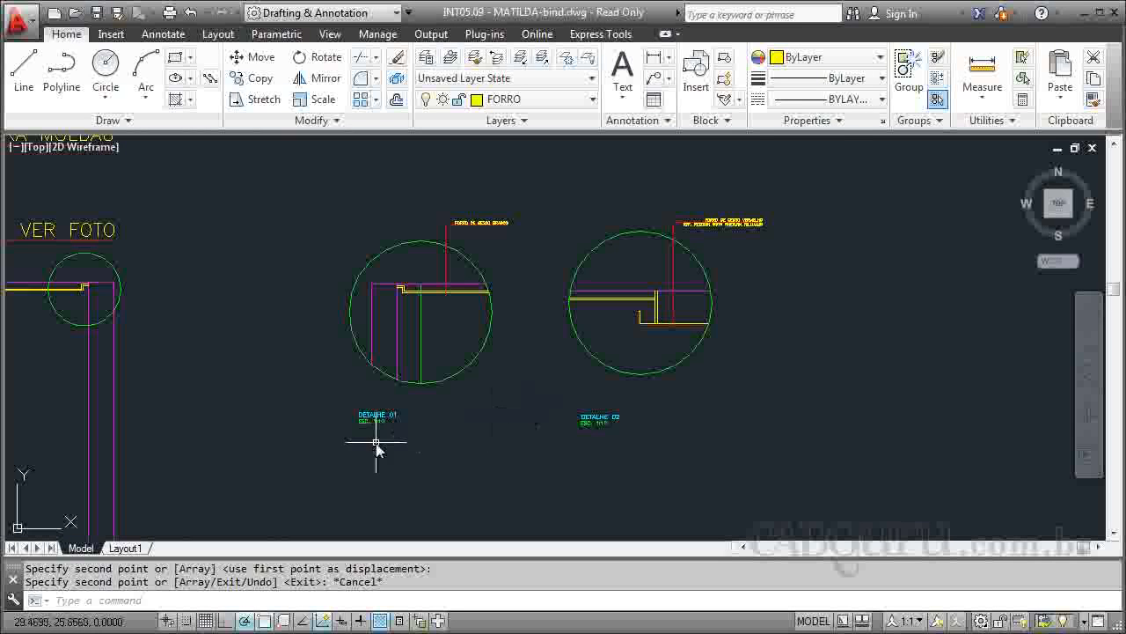
scroll(377, 449, up, 5)
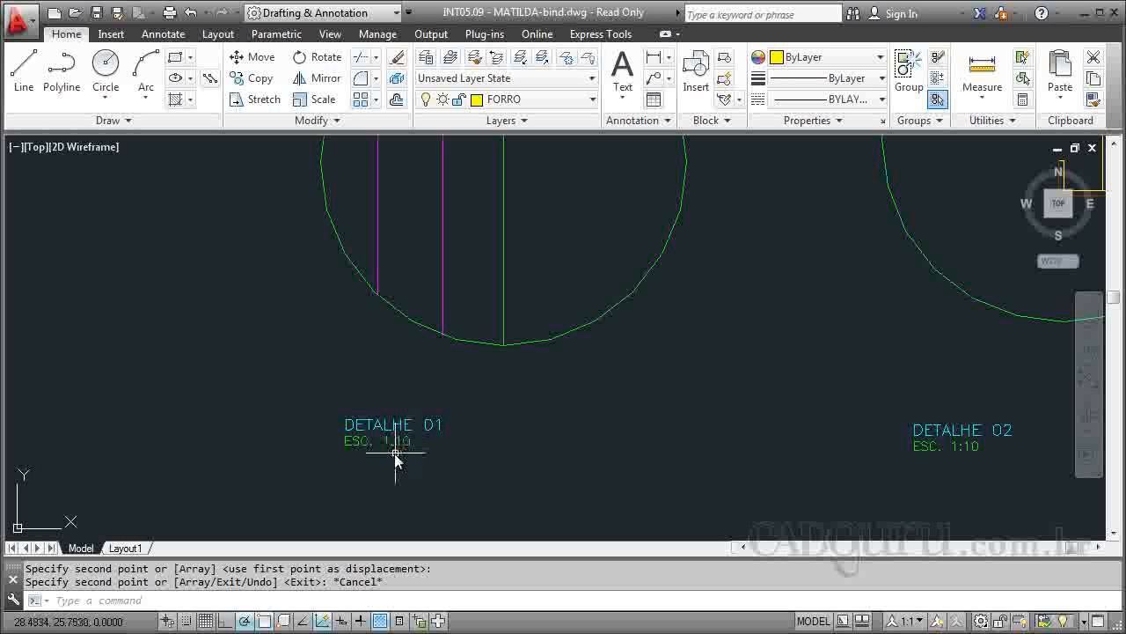
scroll(396, 444, down, 4)
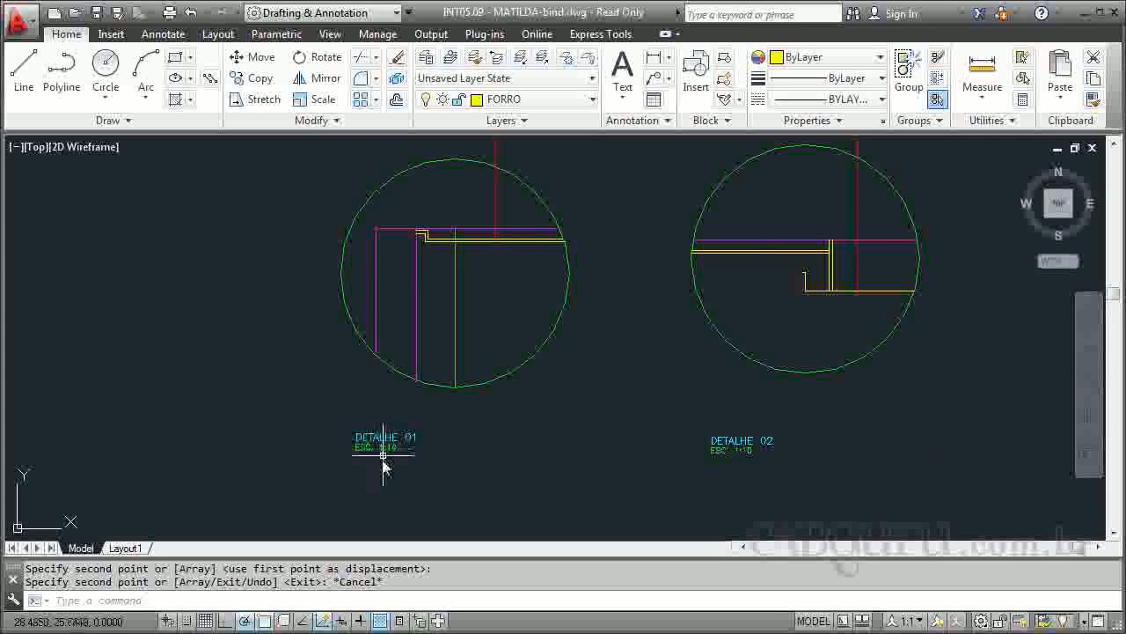
scroll(399, 421, up, 2)
scroll(414, 428, down, 2)
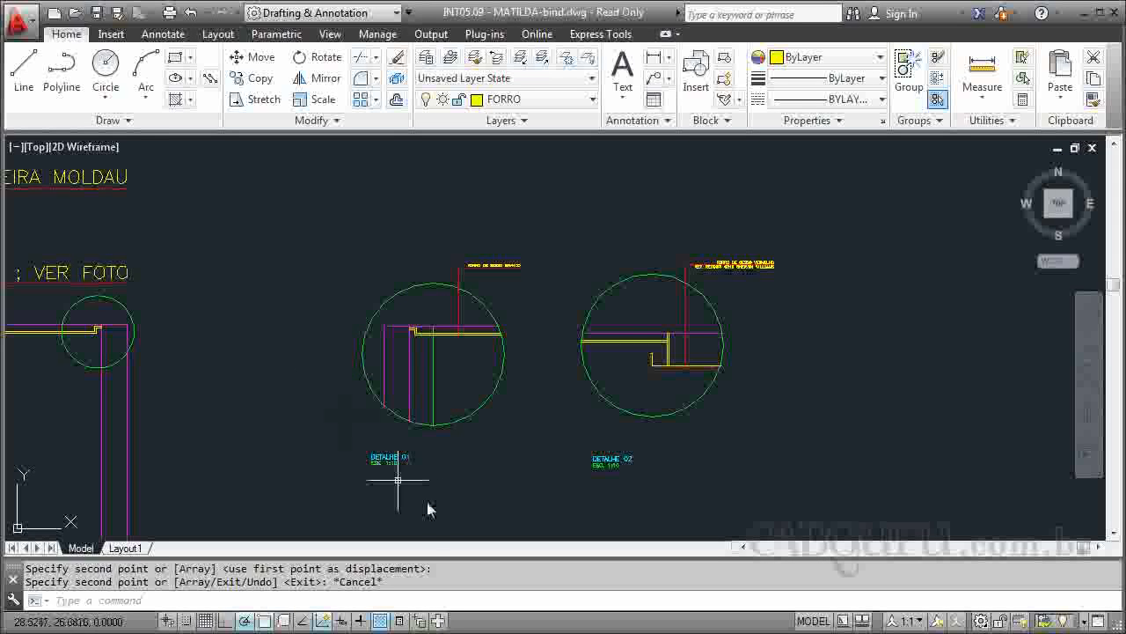
scroll(437, 451, up, 2)
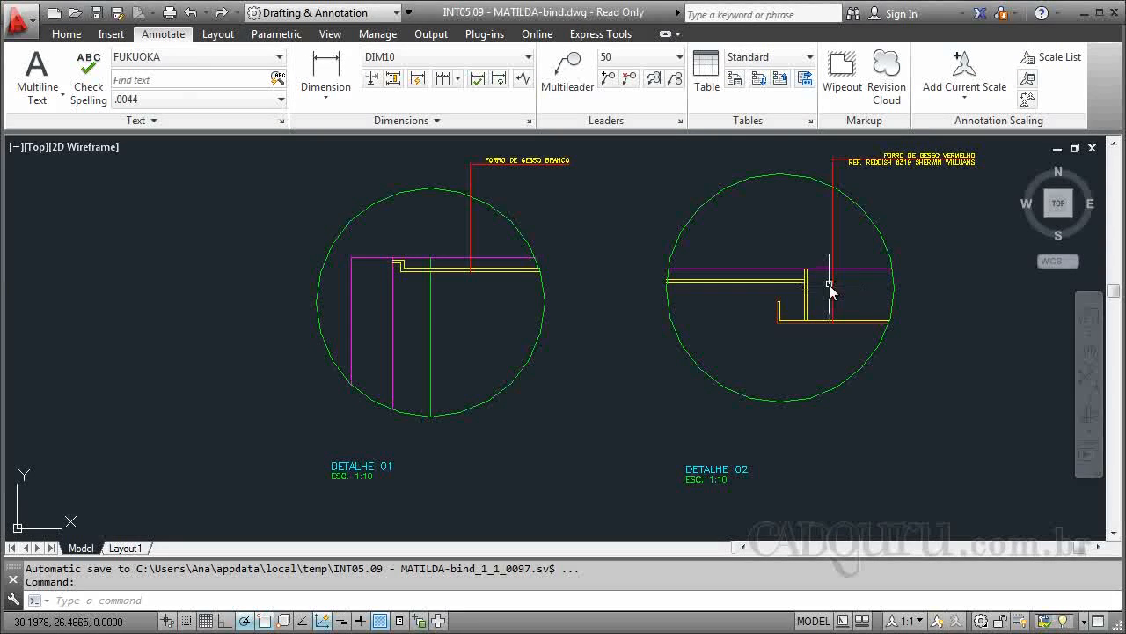
Step: Add a vertical linear dimension in the DIM10 style for the ceiling's upturned lip in DETALHE 02, placed to its left
scroll(832, 274, up, 2)
scroll(878, 333, up, 2)
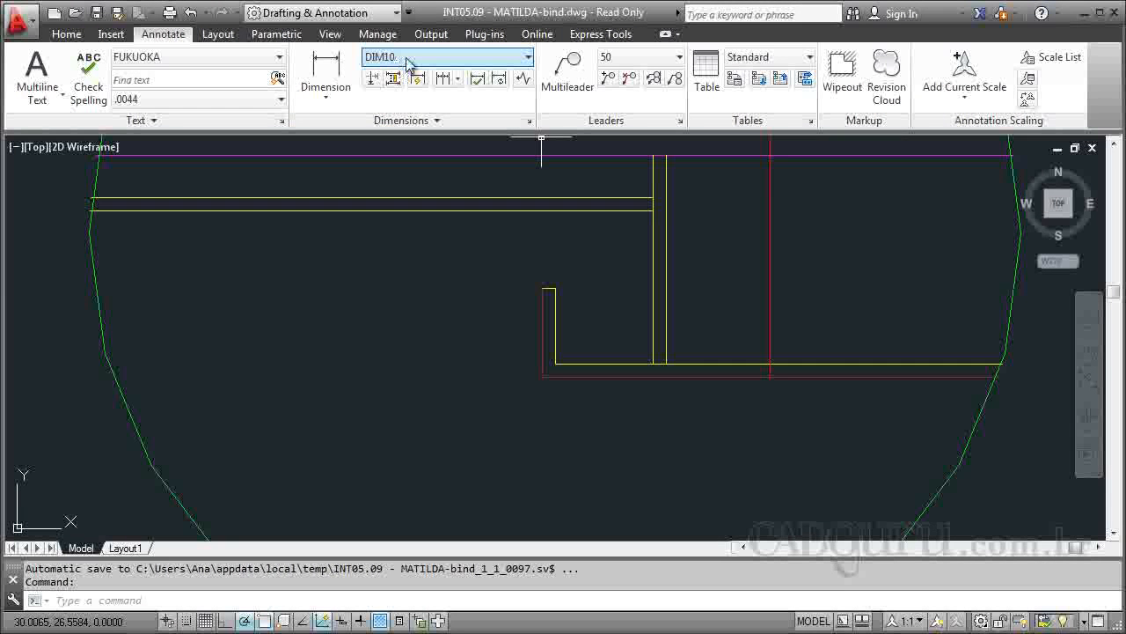
click(326, 72)
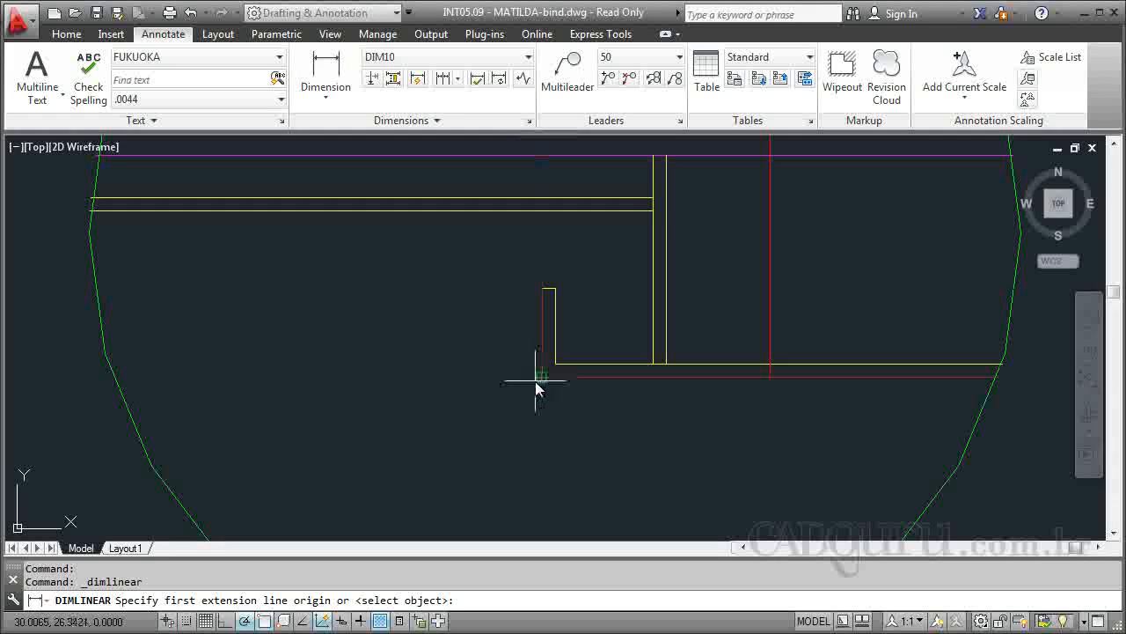
click(540, 387)
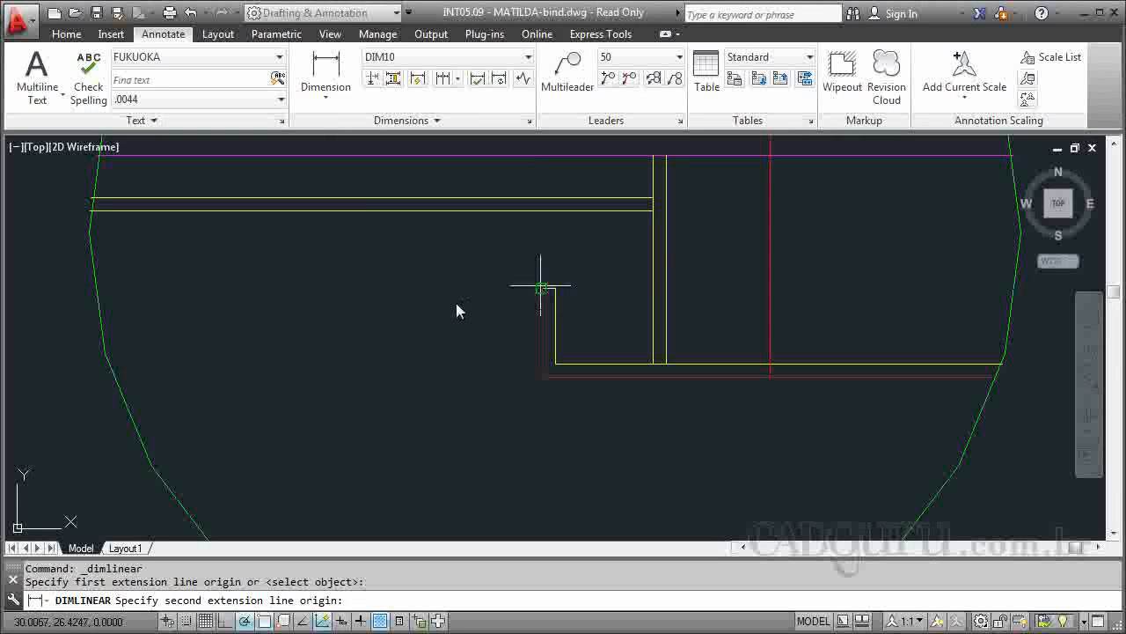
click(540, 287)
click(455, 323)
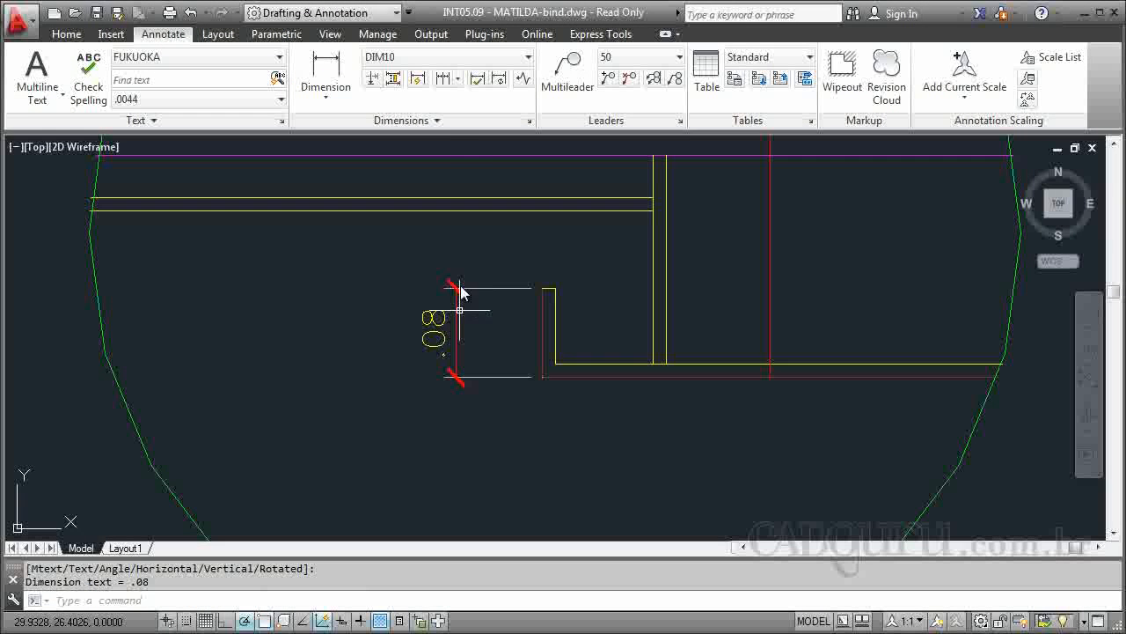
Step: Continue the vertical dimension chain in DETALHE 02 from the top of the upturned lip to the underside of the upper ceiling
click(443, 78)
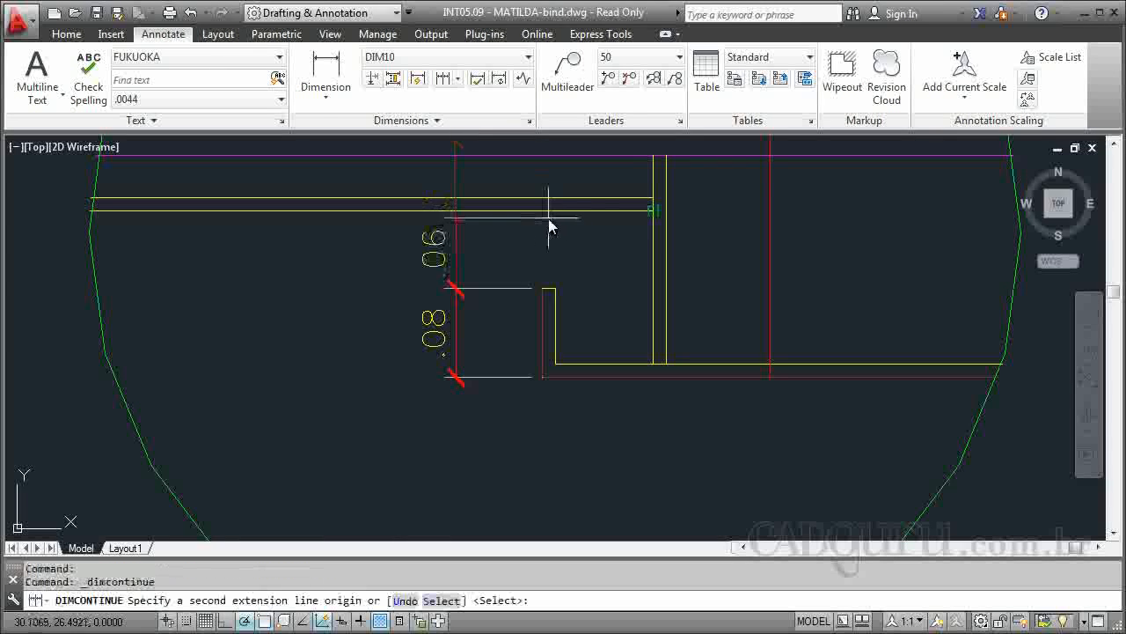
click(611, 214)
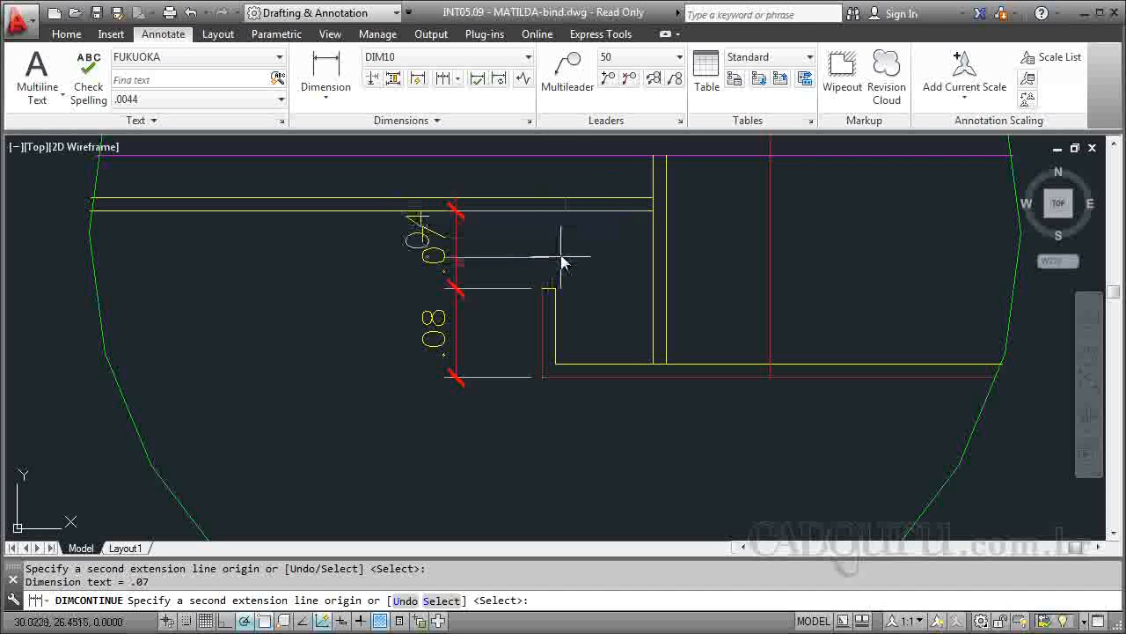
key(Escape)
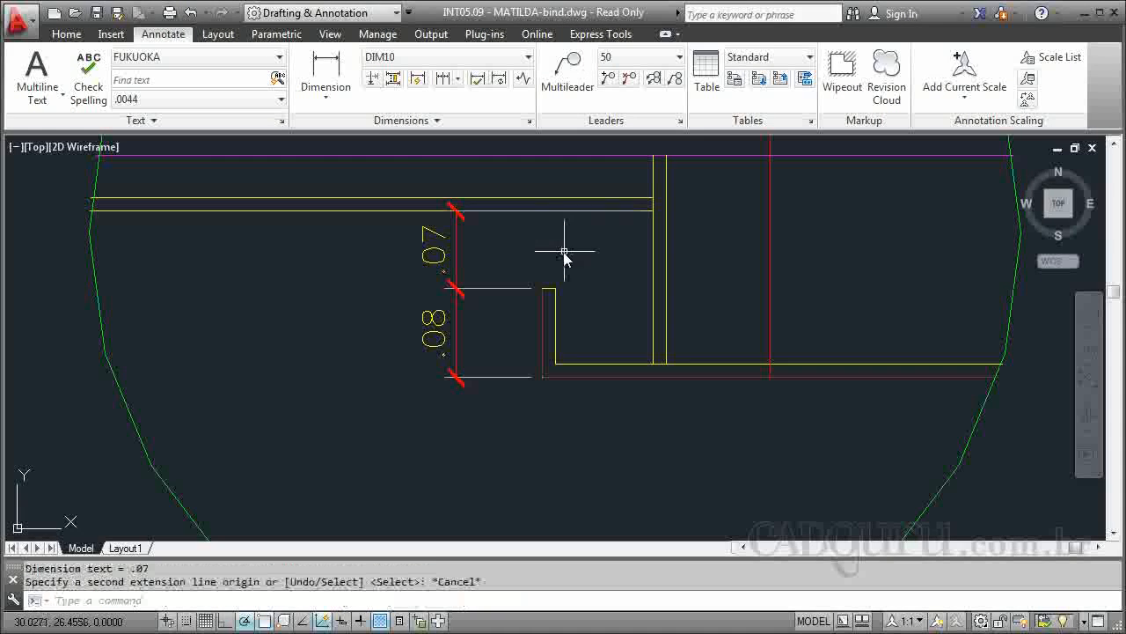
scroll(555, 264, down, 2)
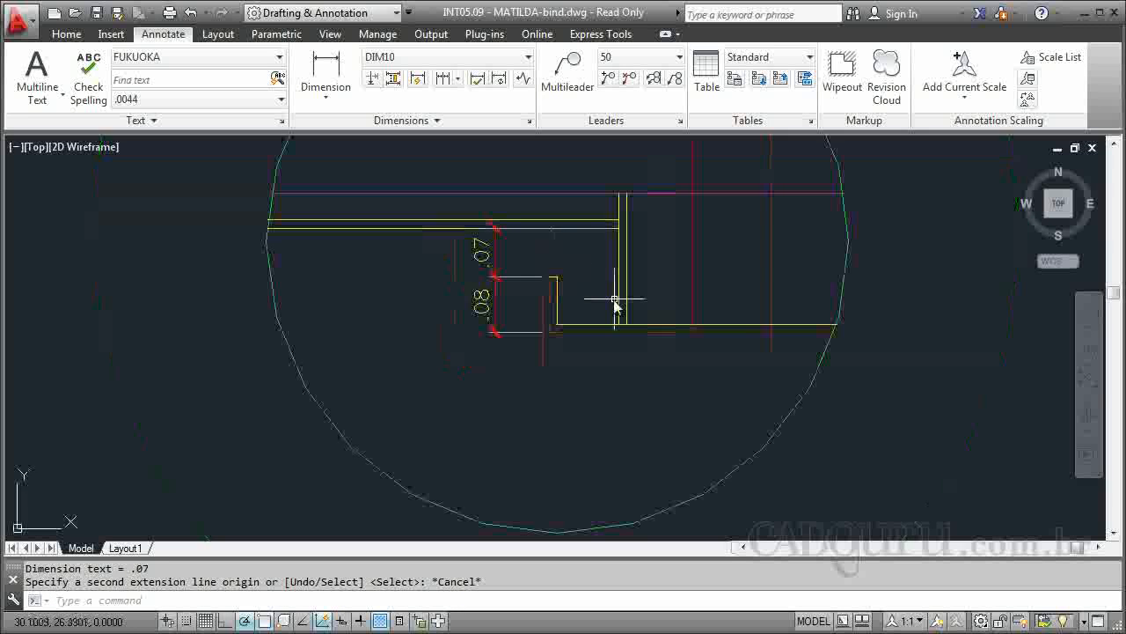
Step: Review the line, symbol and text settings of the DIM10 dimension style without changing them
click(530, 125)
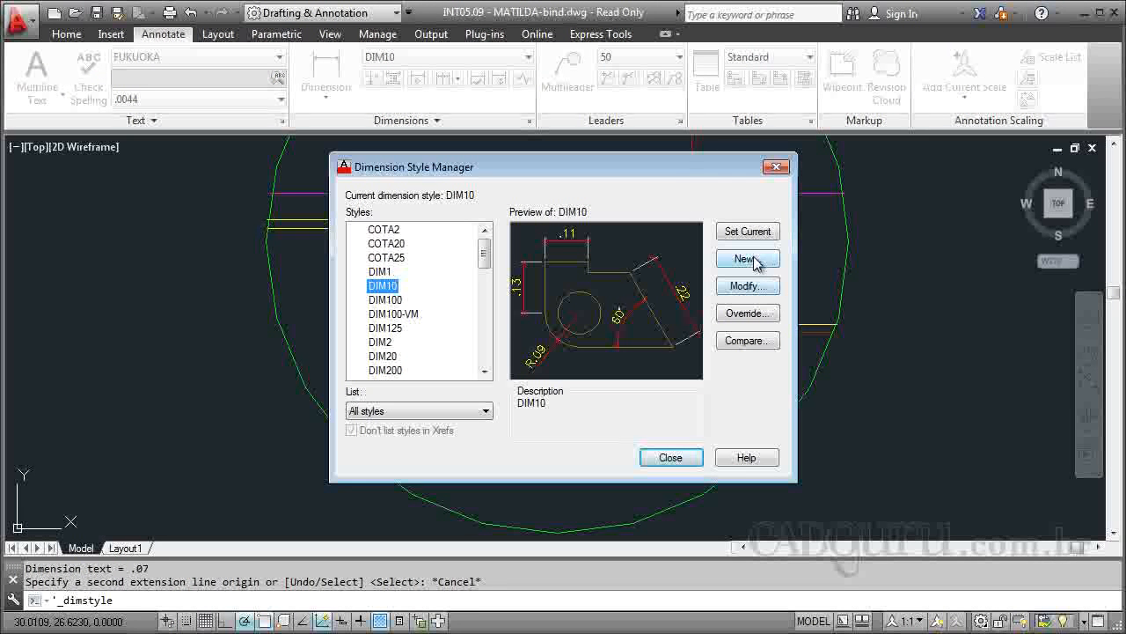
click(762, 290)
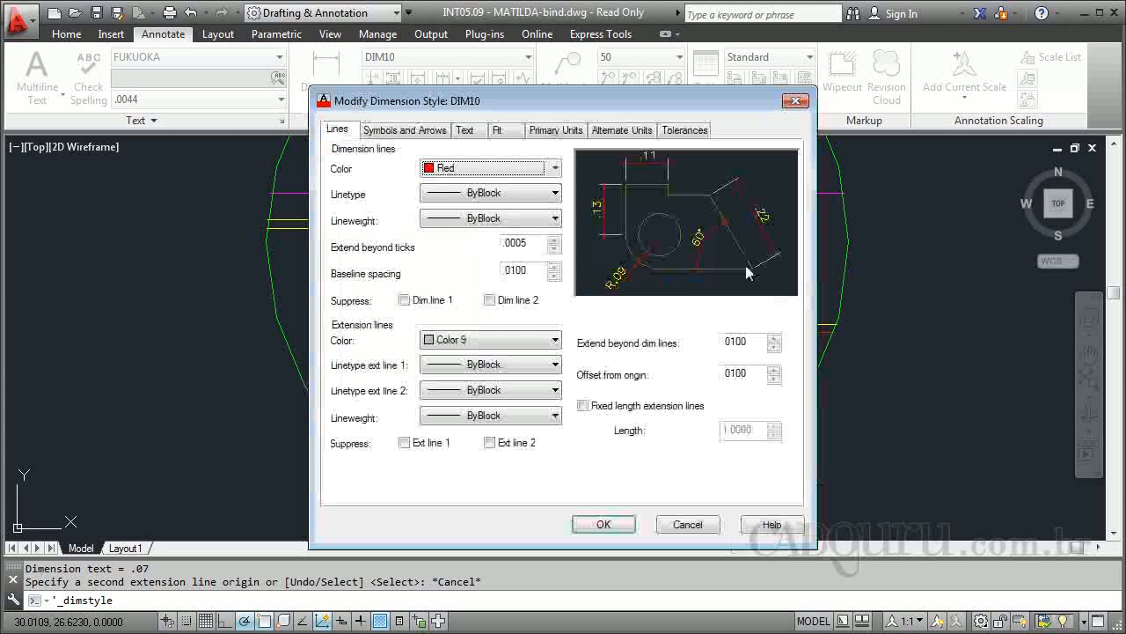
click(473, 131)
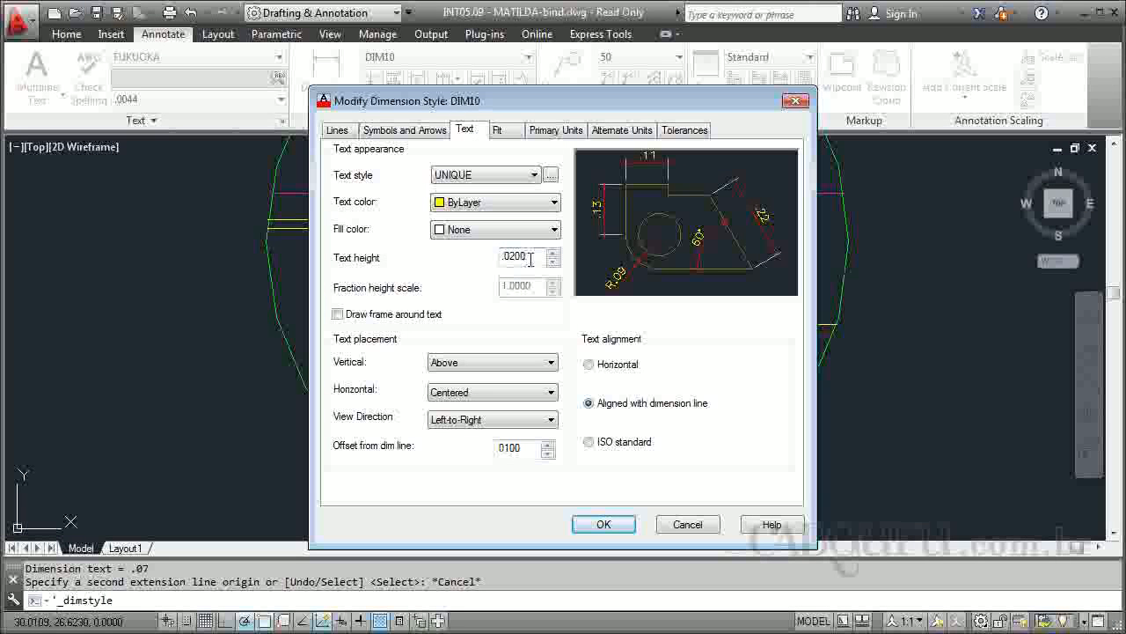
click(405, 130)
click(338, 130)
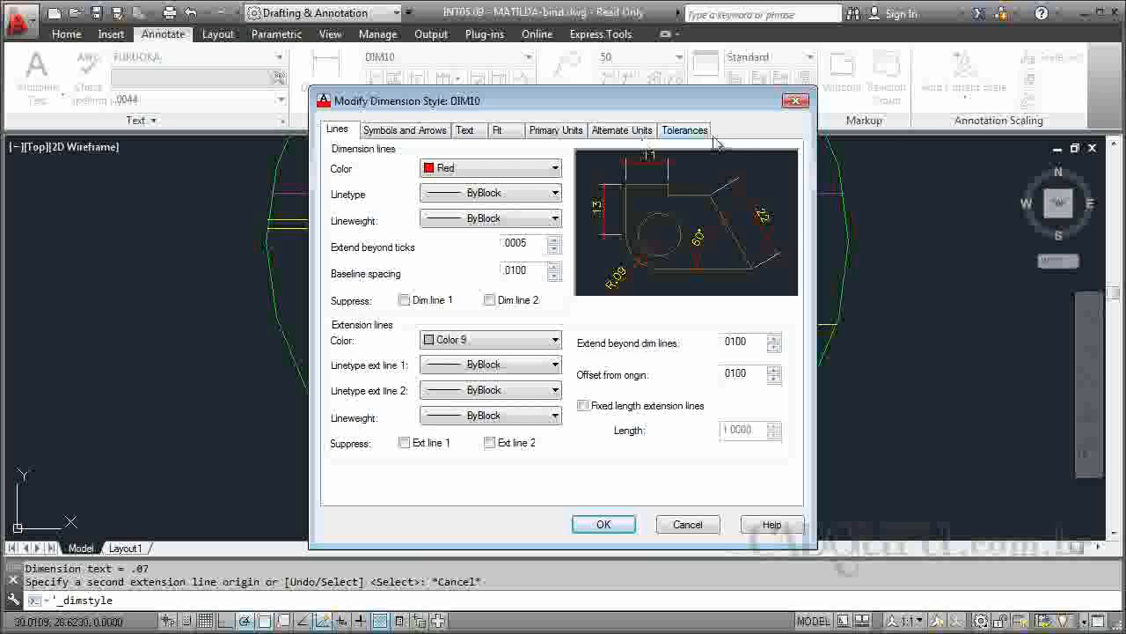
click(801, 105)
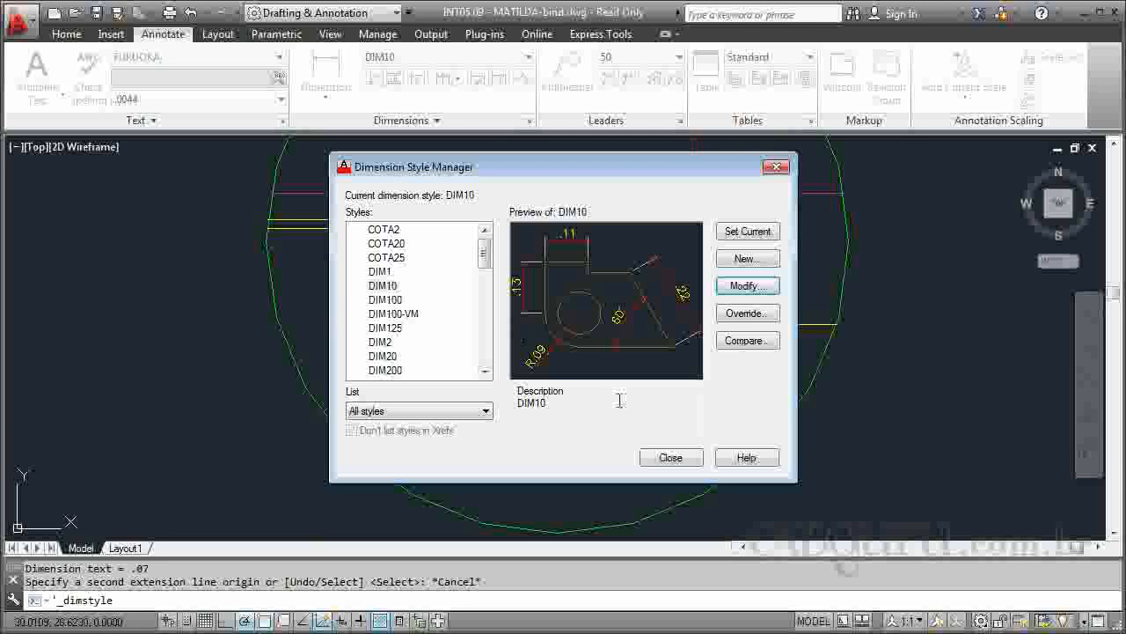
key(Escape)
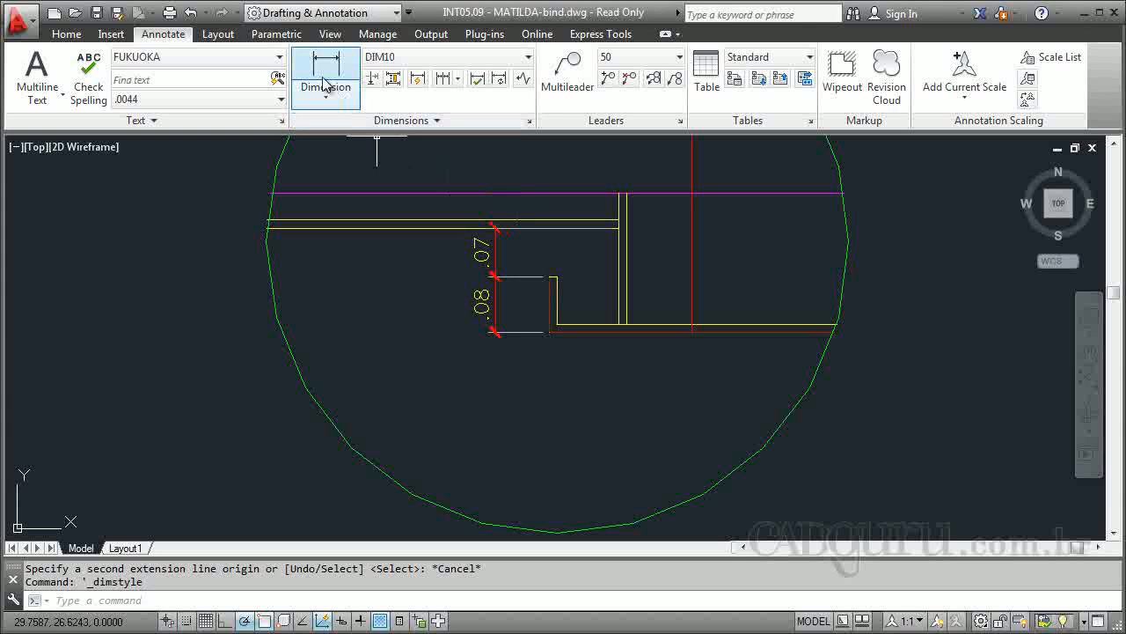
Step: Add a horizontal linear dimension in DETALHE 02 from the lip's outer face to the vertical ceiling board, placed below the ceiling
click(549, 331)
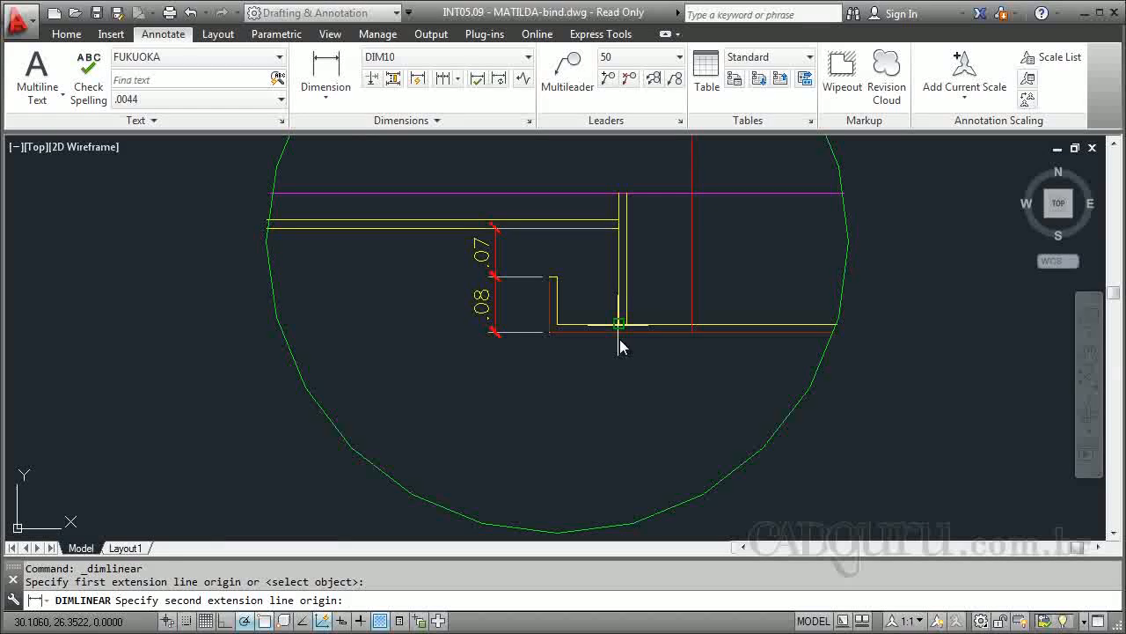
click(619, 326)
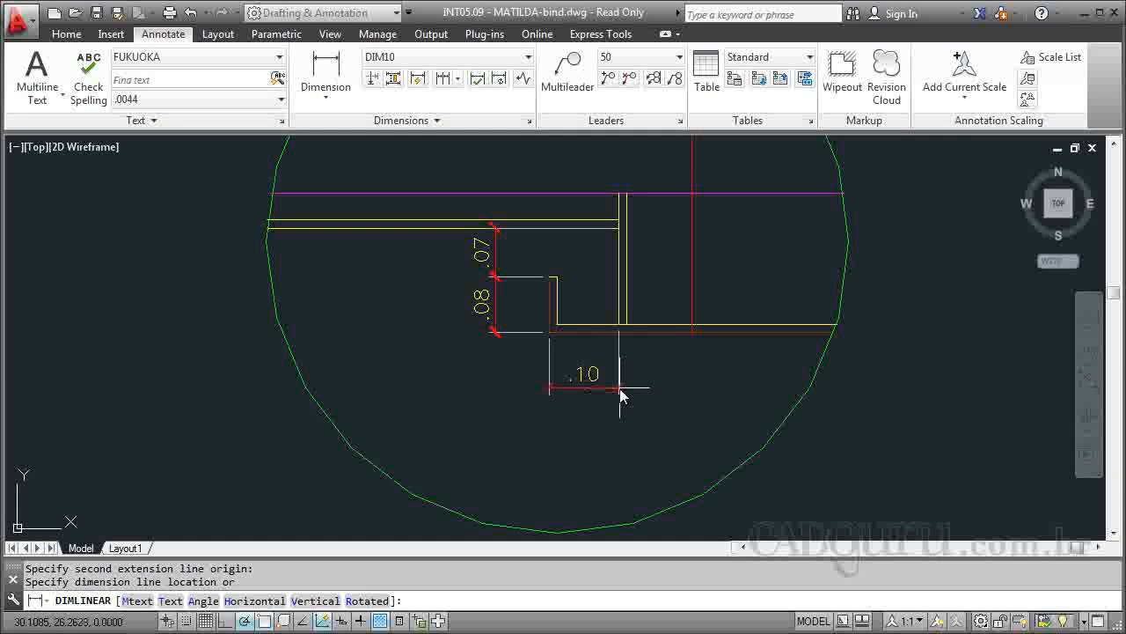
click(620, 387)
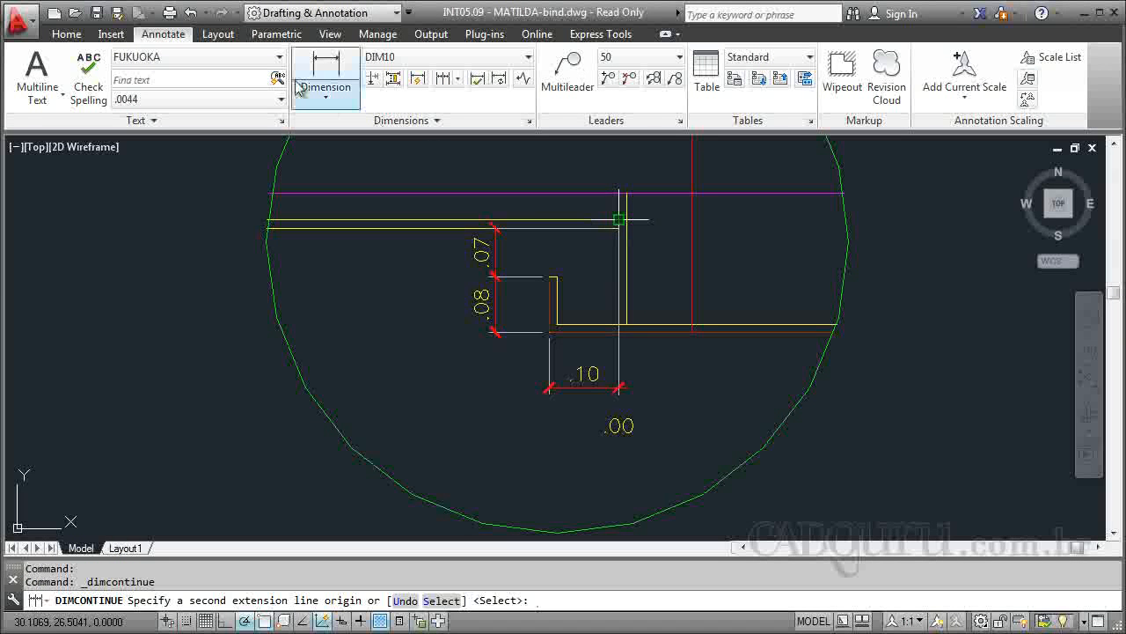
Step: Add a vertical linear dimension in DETALHE 02 from the upper ceiling's underside to the magenta slab line, aligned with the existing chain
click(326, 78)
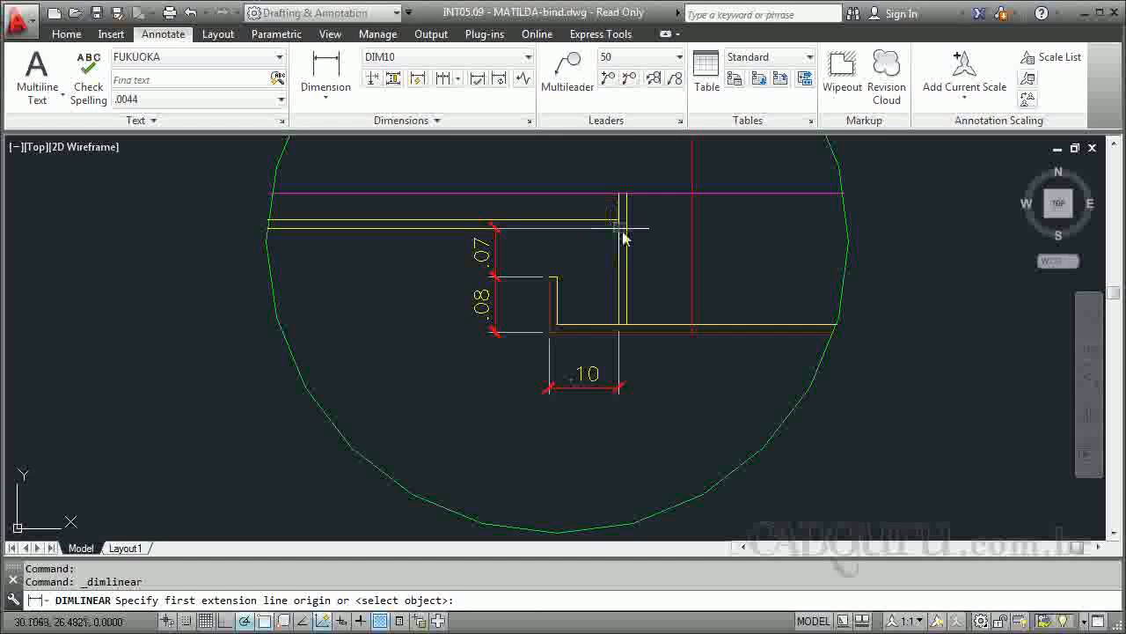
click(621, 225)
click(621, 193)
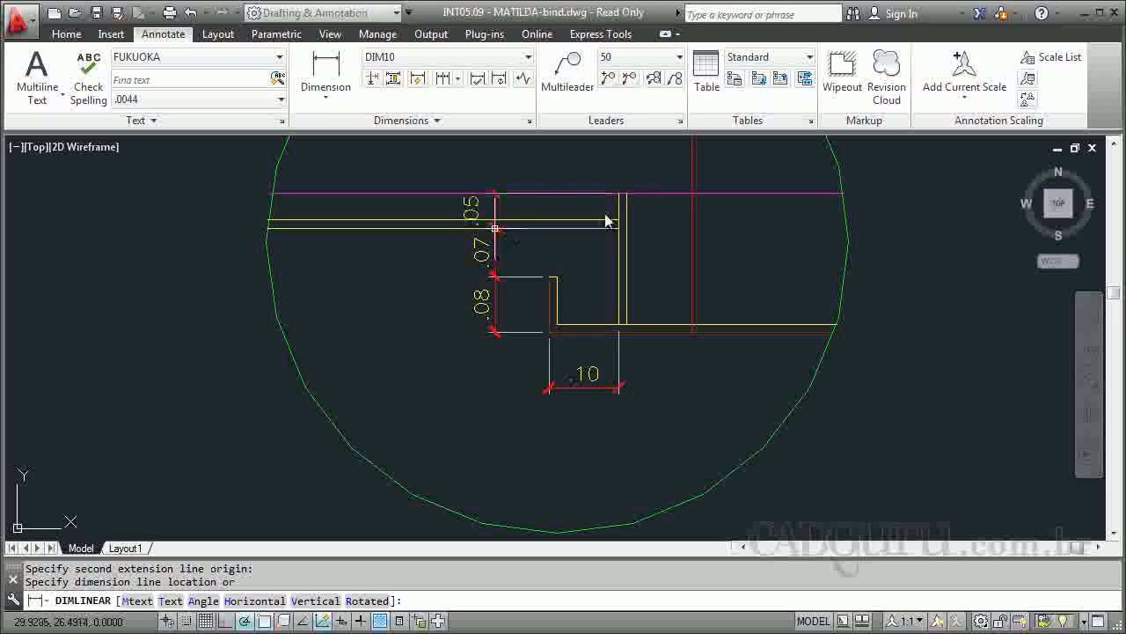
click(496, 228)
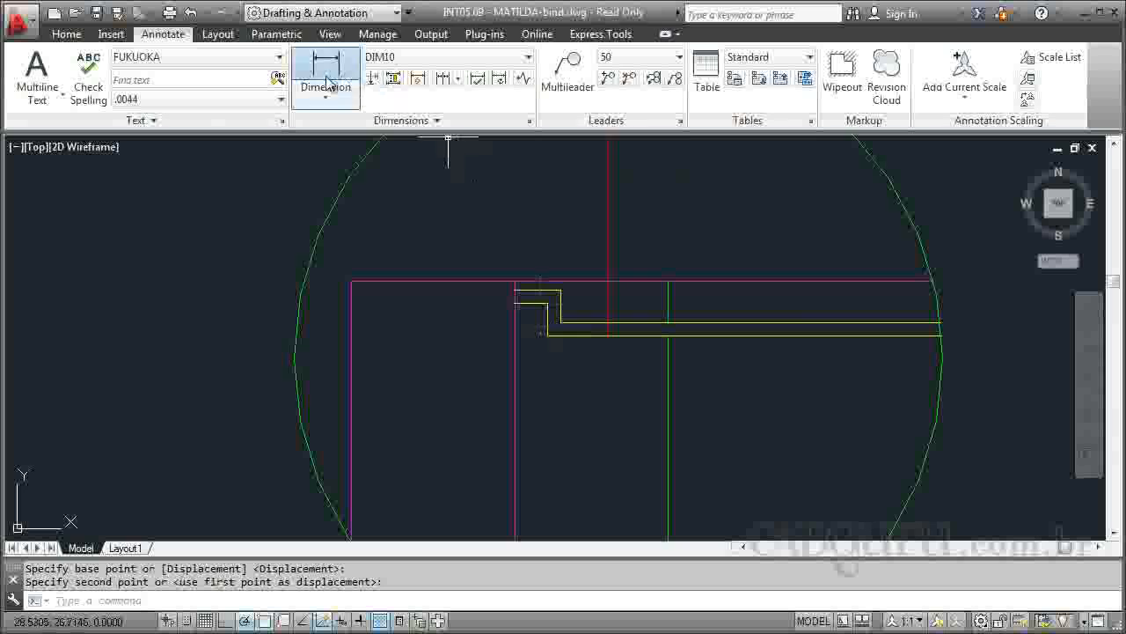
Step: Add a vertical linear dimension for the height of the ceiling step in DETALHE 01, placed to the right of the step
click(325, 75)
scroll(495, 312, up, 4)
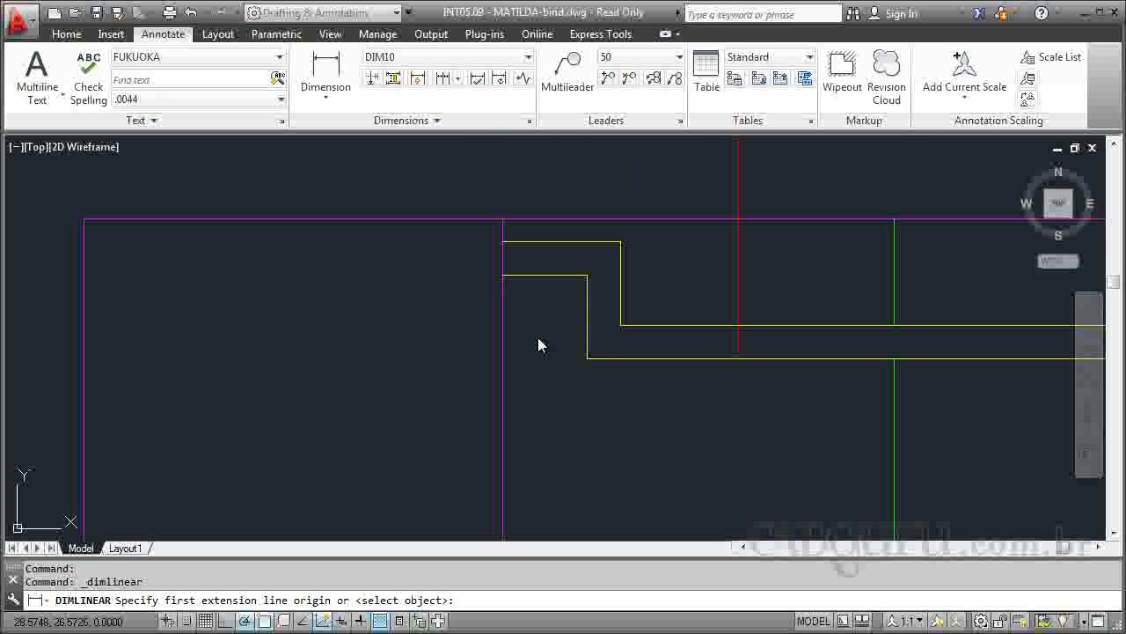
click(587, 357)
click(587, 274)
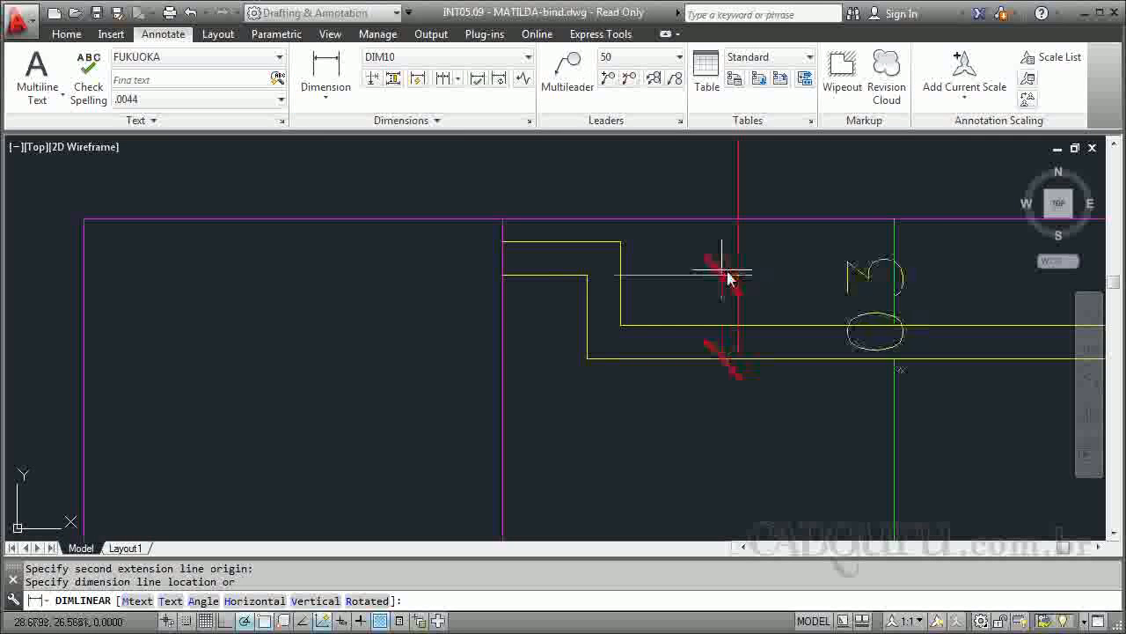
click(841, 280)
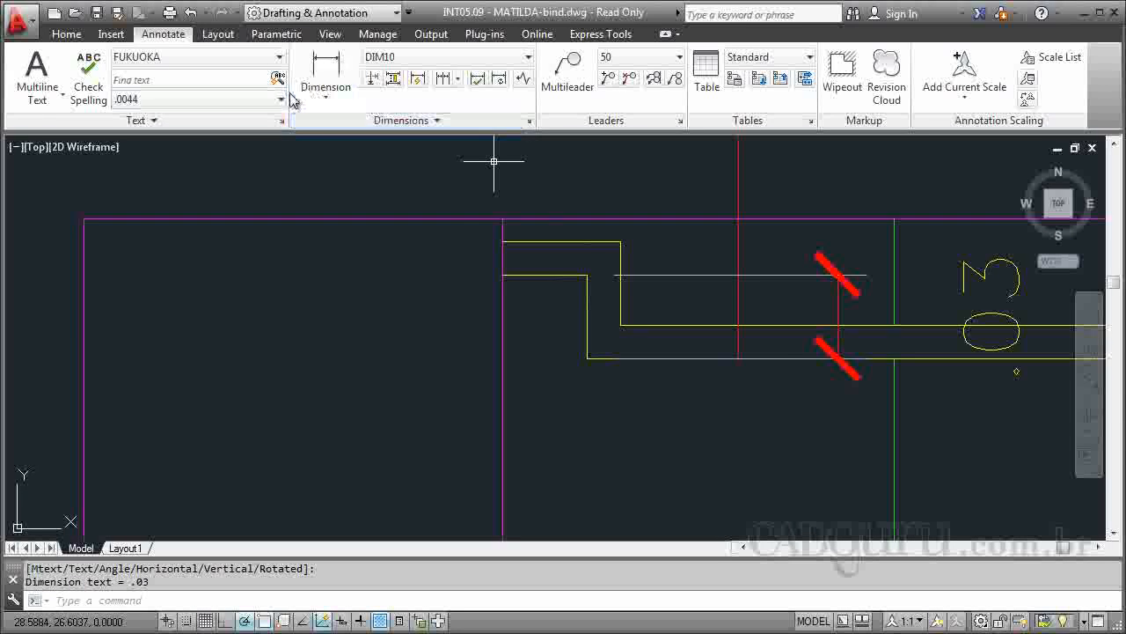
Step: Add a horizontal linear dimension in DETALHE 01 from the ceiling step's lower corner to the wall line, placed below the ceiling
click(326, 77)
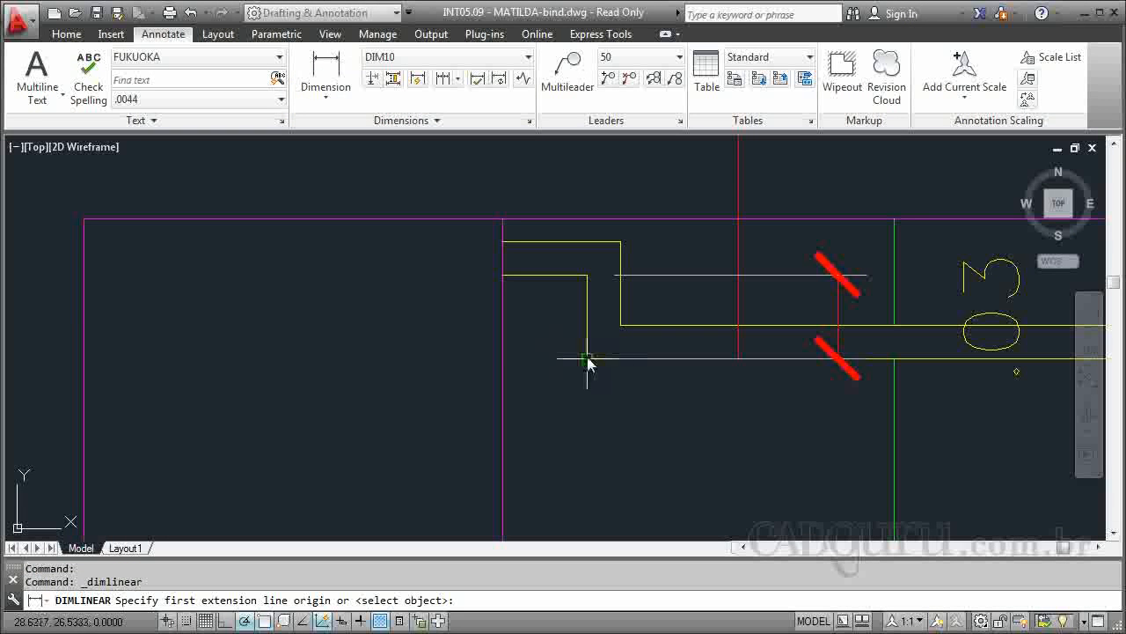
click(587, 358)
click(501, 358)
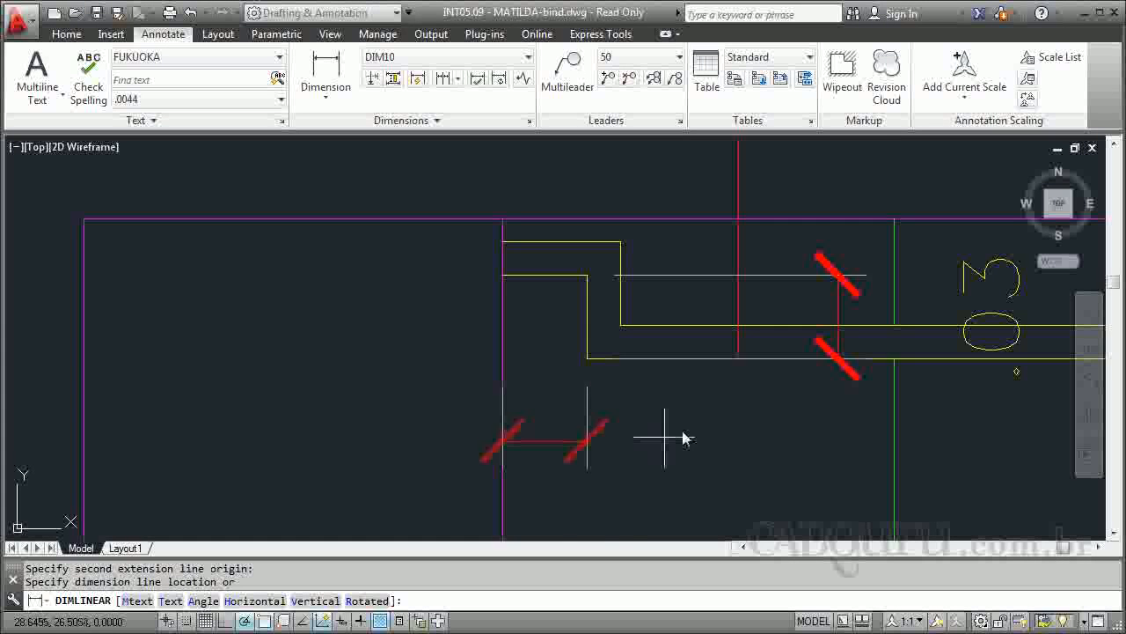
scroll(654, 450, down, 5)
scroll(685, 422, up, 2)
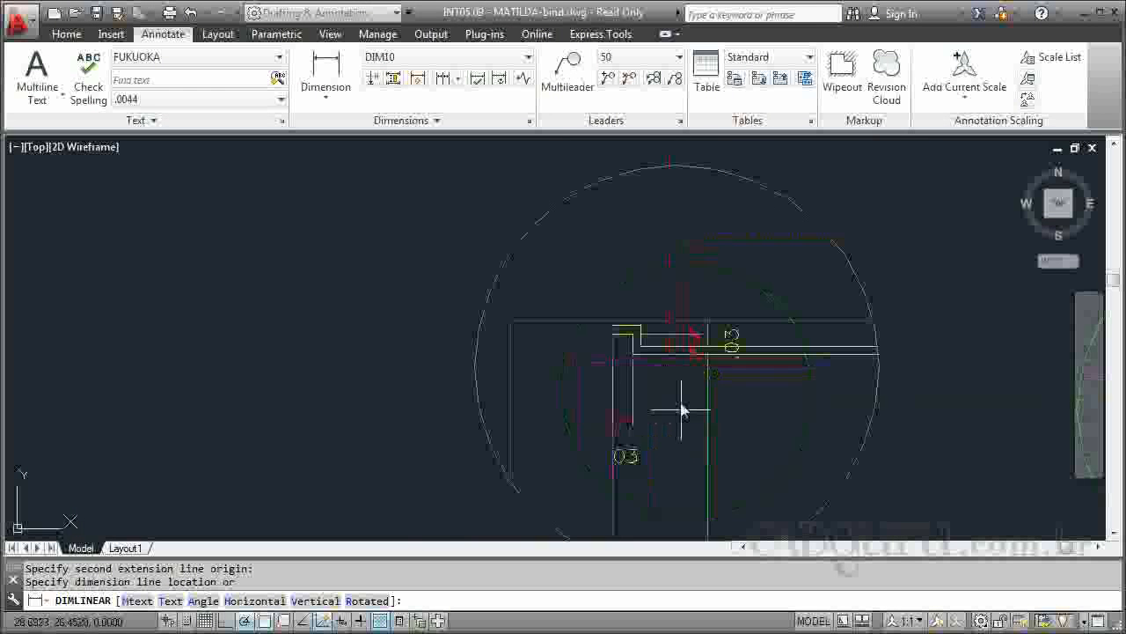
click(719, 382)
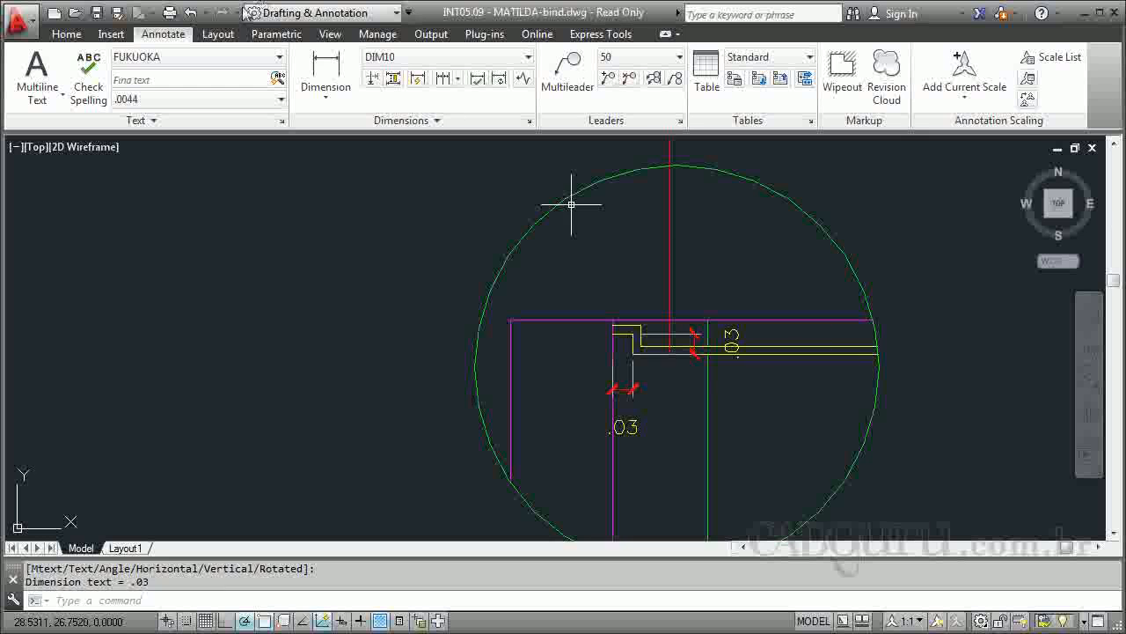
Step: Add a vertical linear dimension in DETALHE 01 from the ceiling's underside to the magenta slab line, right of the step dimension
click(326, 75)
scroll(774, 330, up, 2)
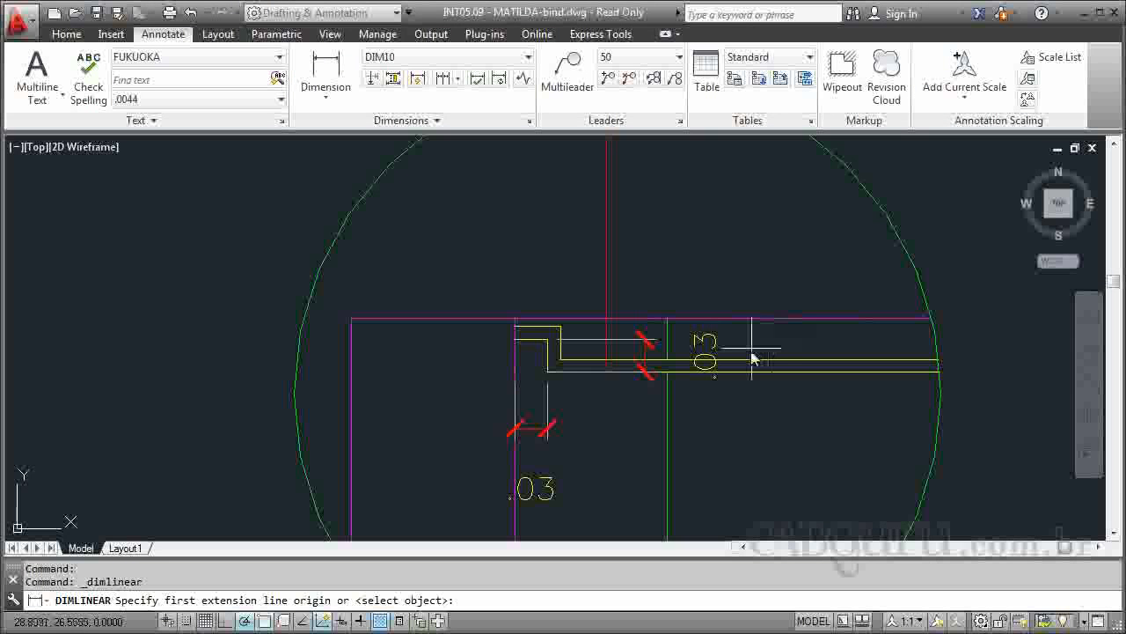
click(753, 373)
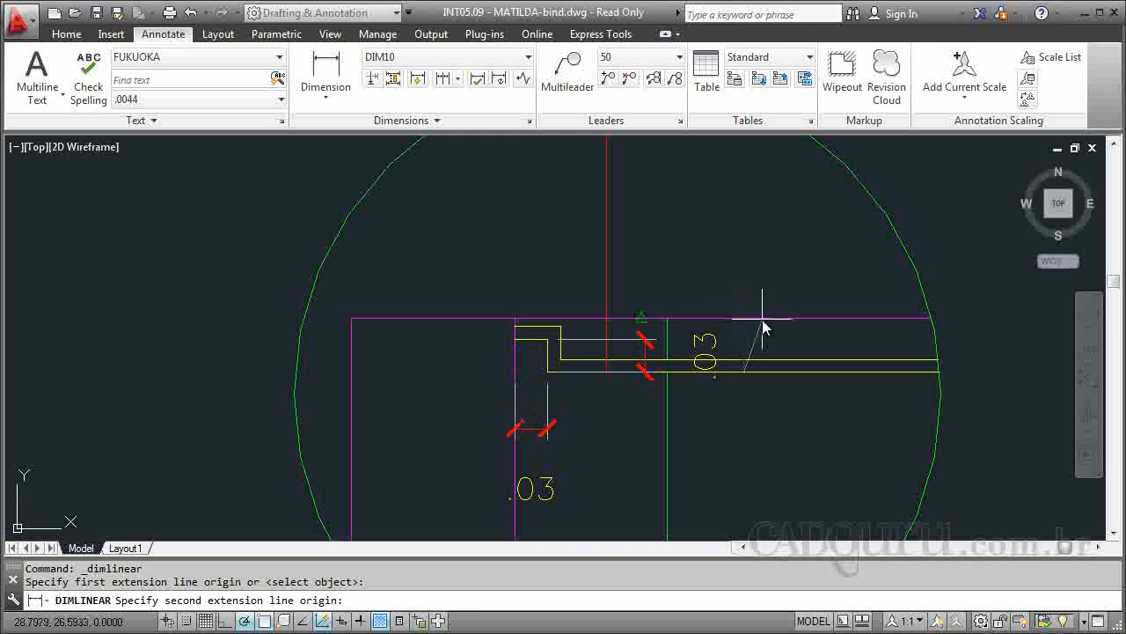
click(747, 319)
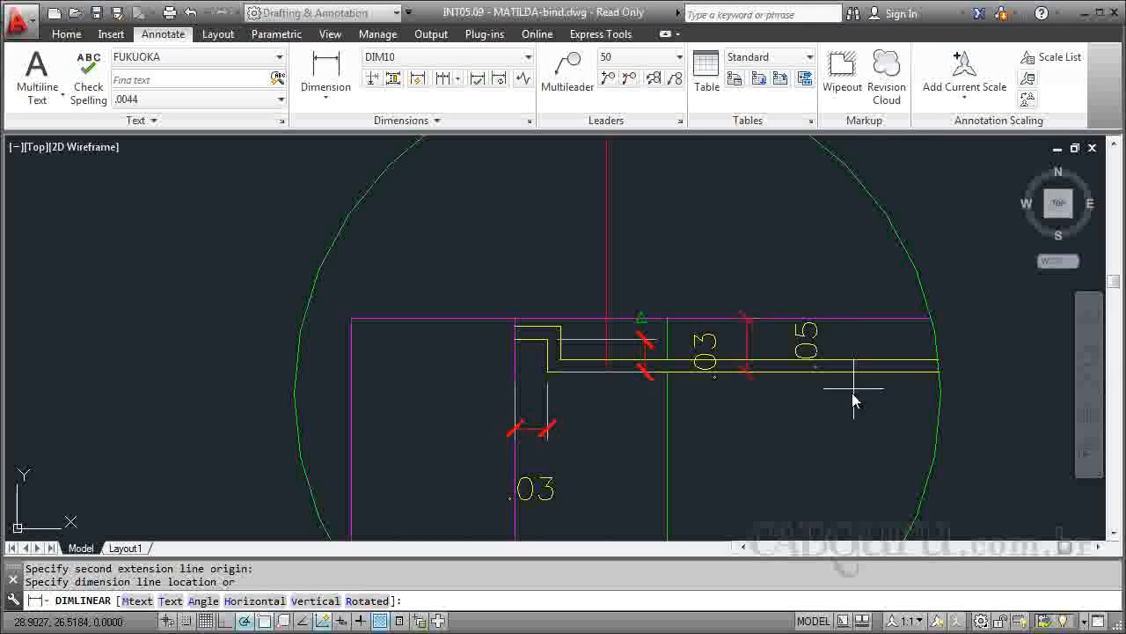
click(784, 344)
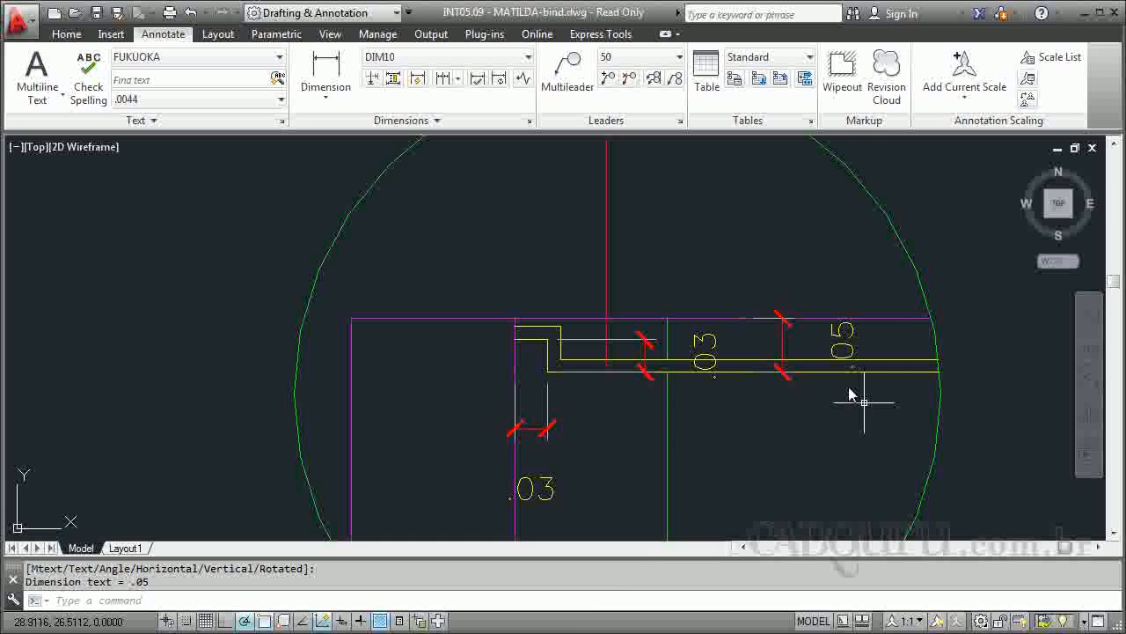
Step: Examine the ceiling material notes and their leaders in DETALHE 01 and DETALHE 02
scroll(717, 221, down, 5)
scroll(523, 350, up, 2)
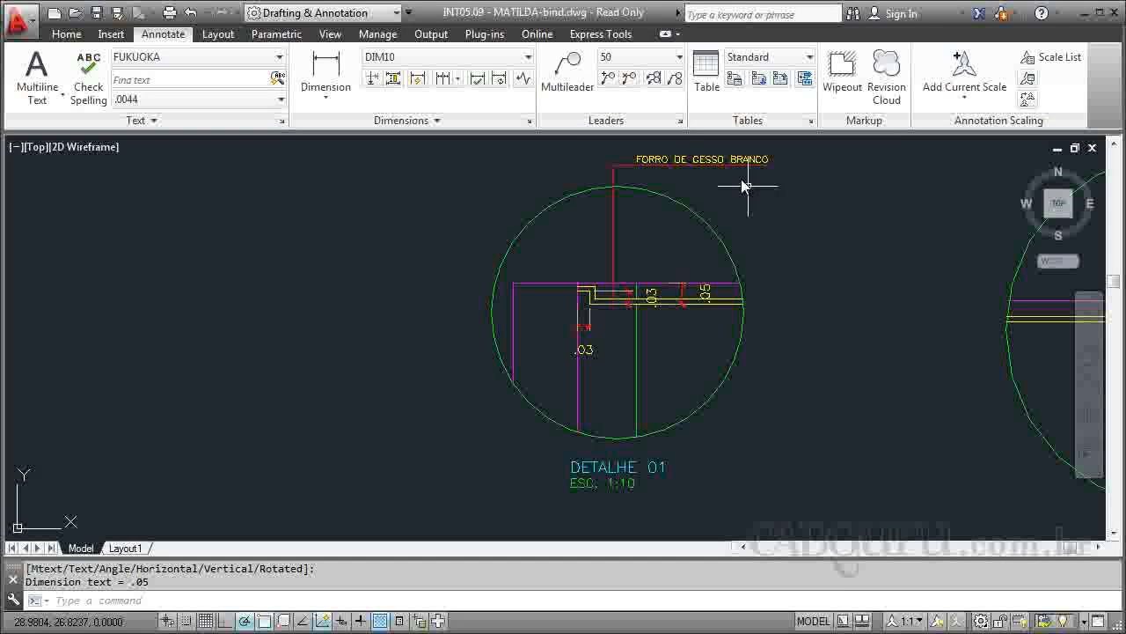
scroll(478, 282, down, 4)
scroll(880, 254, up, 5)
scroll(811, 137, up, 2)
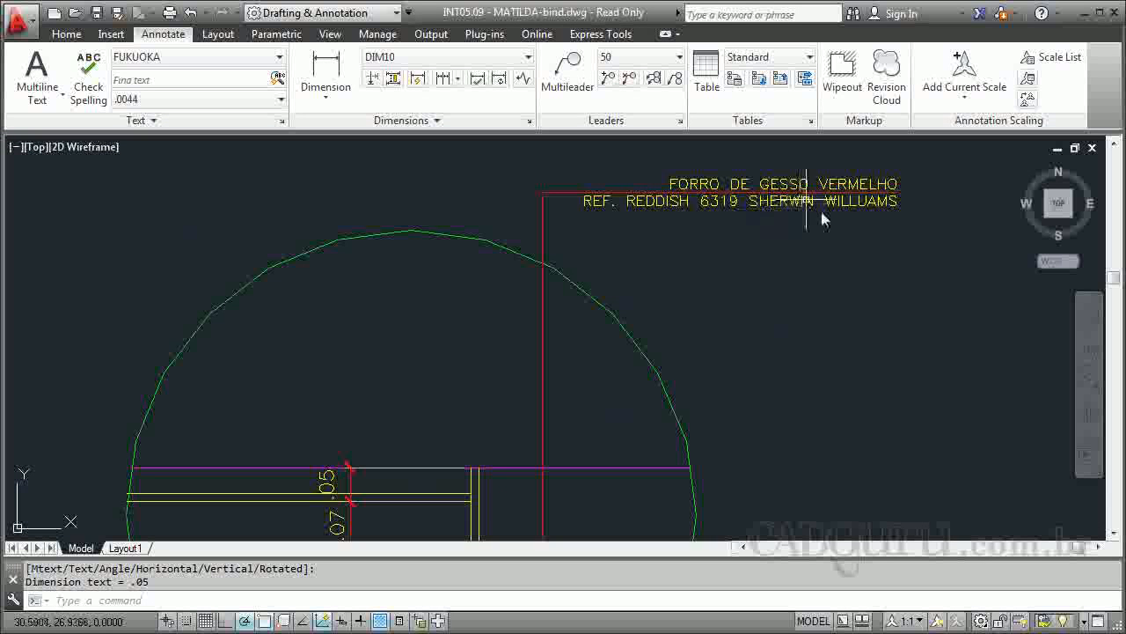
scroll(804, 172, down, 2)
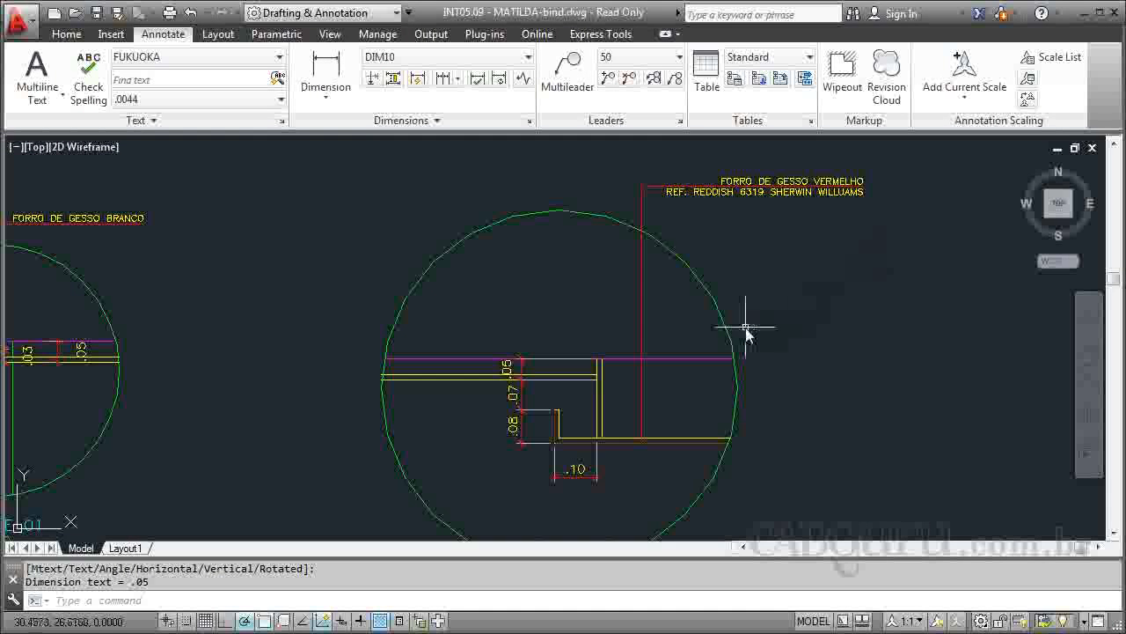
scroll(644, 320, down, 2)
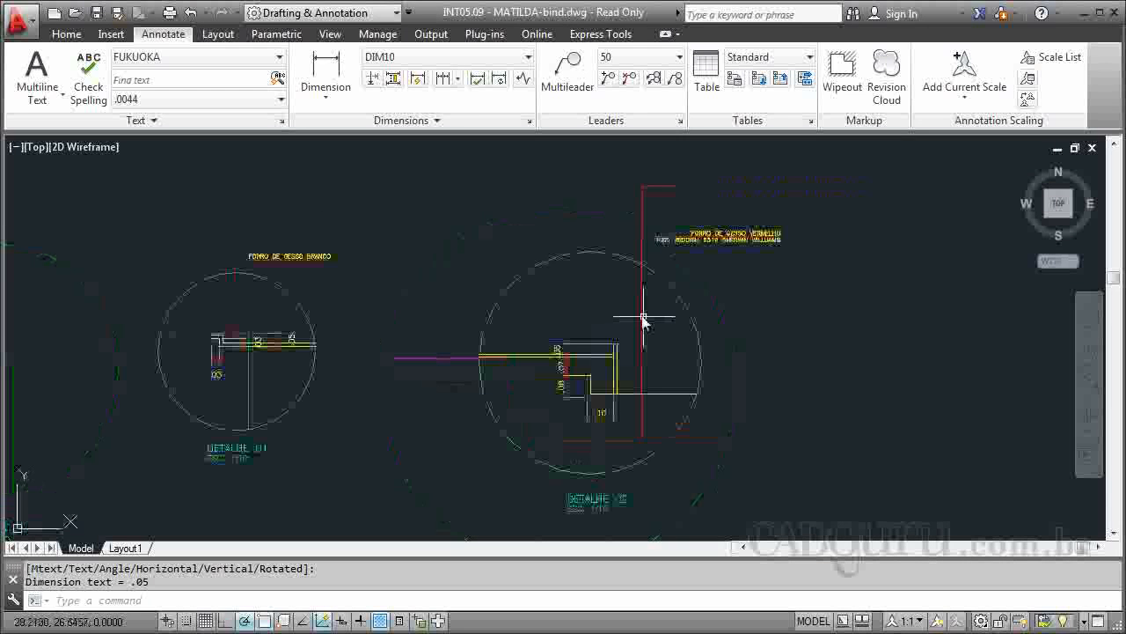
Step: Copy the FORRO DE GESSO BRANCO note with its leader from DETALHE 01 to the upper white ceiling board in DETALHE 02
click(280, 213)
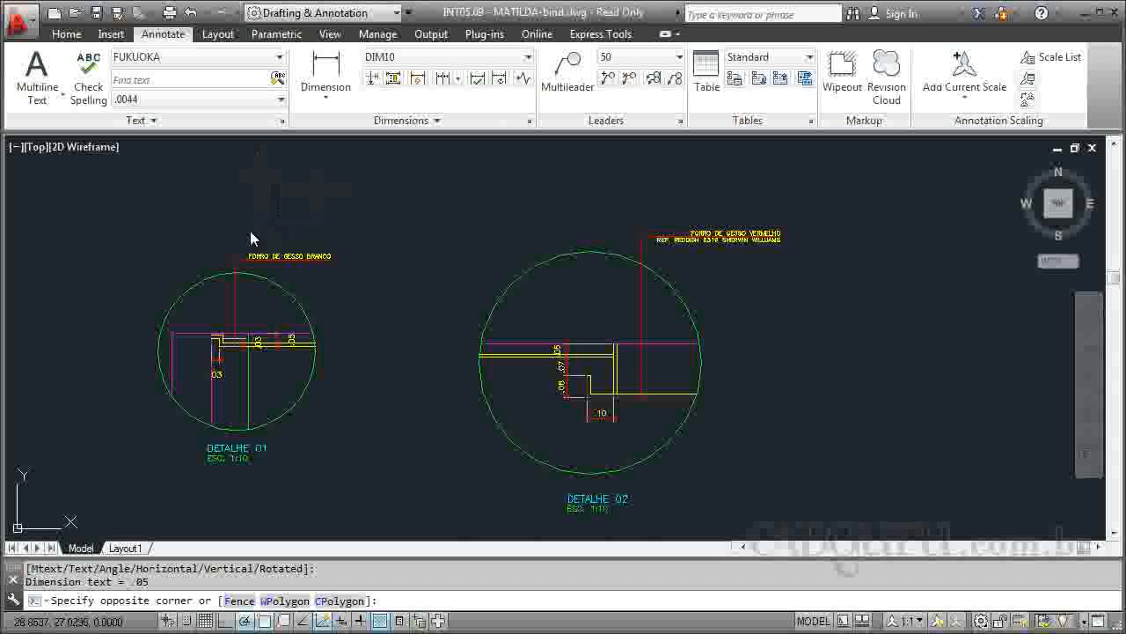
click(216, 264)
click(226, 305)
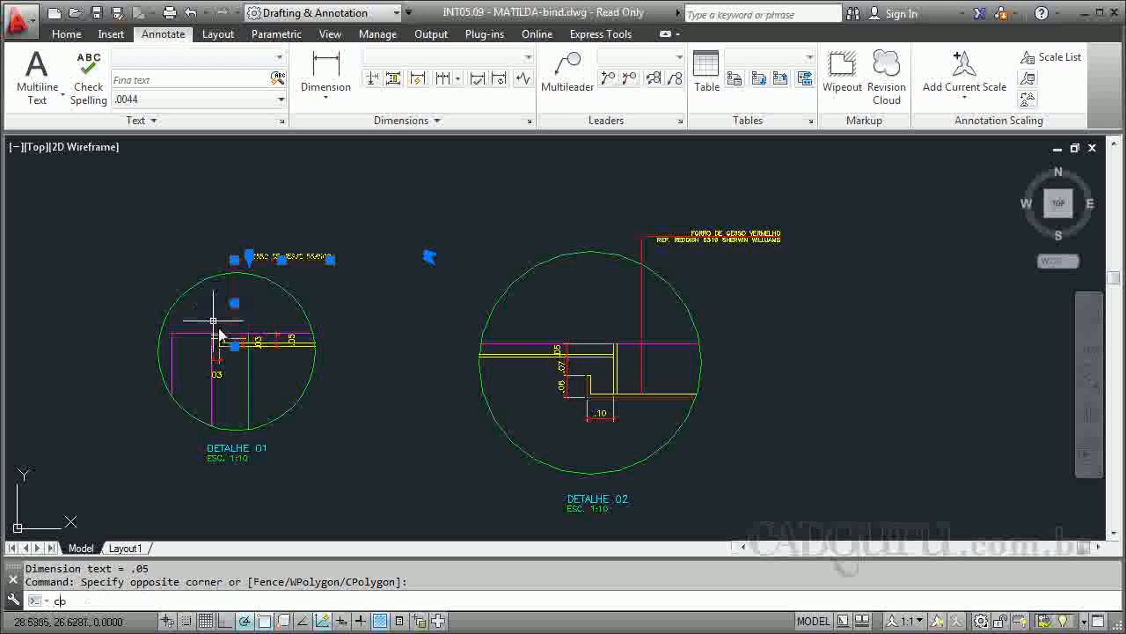
text(co)
key(Return)
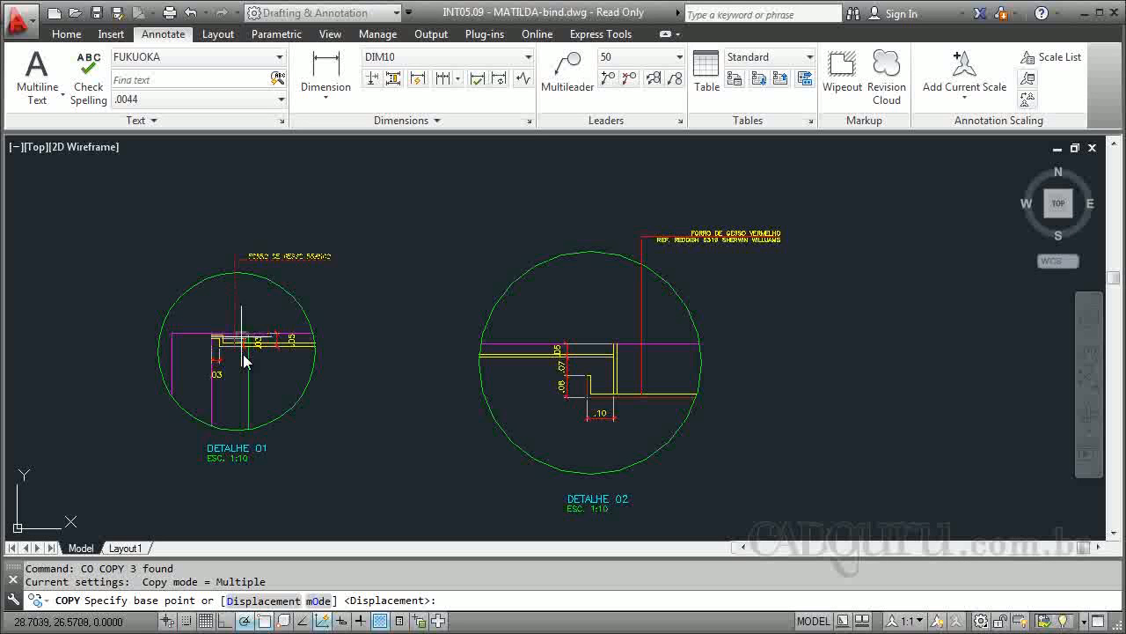
click(236, 353)
scroll(648, 378, up, 4)
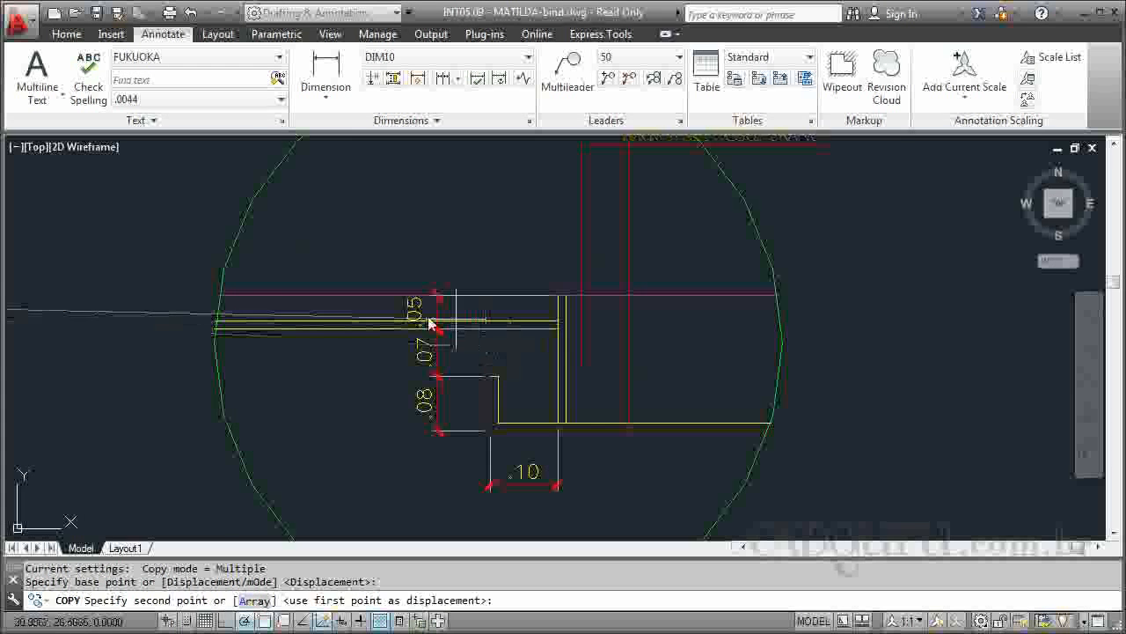
click(406, 343)
scroll(413, 343, down, 3)
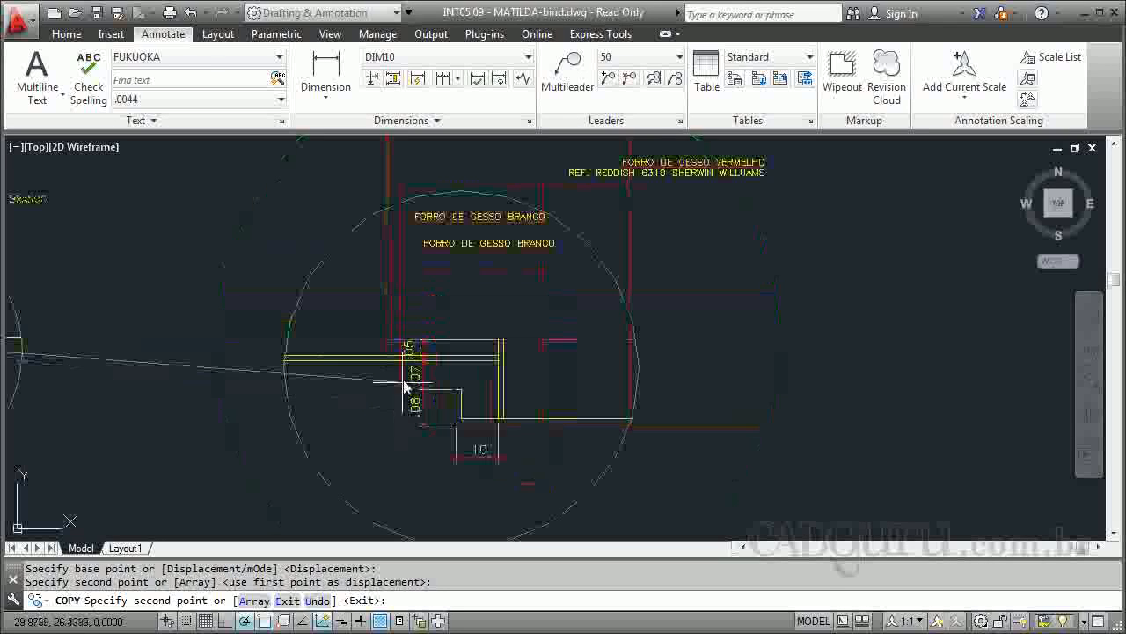
key(Escape)
scroll(546, 138, up, 2)
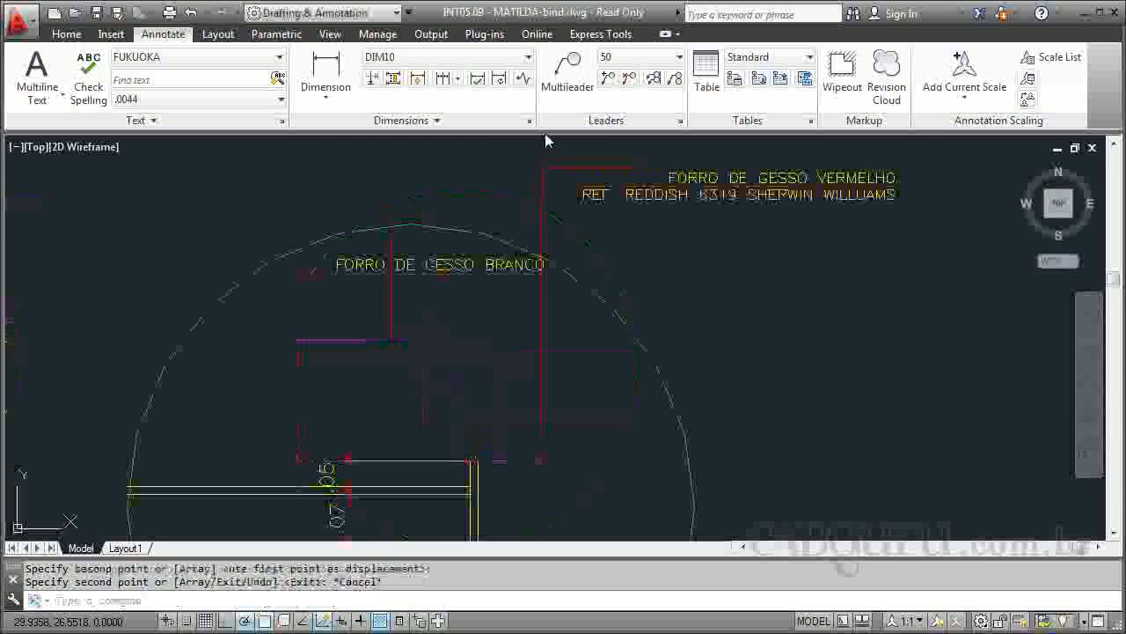
text(s)
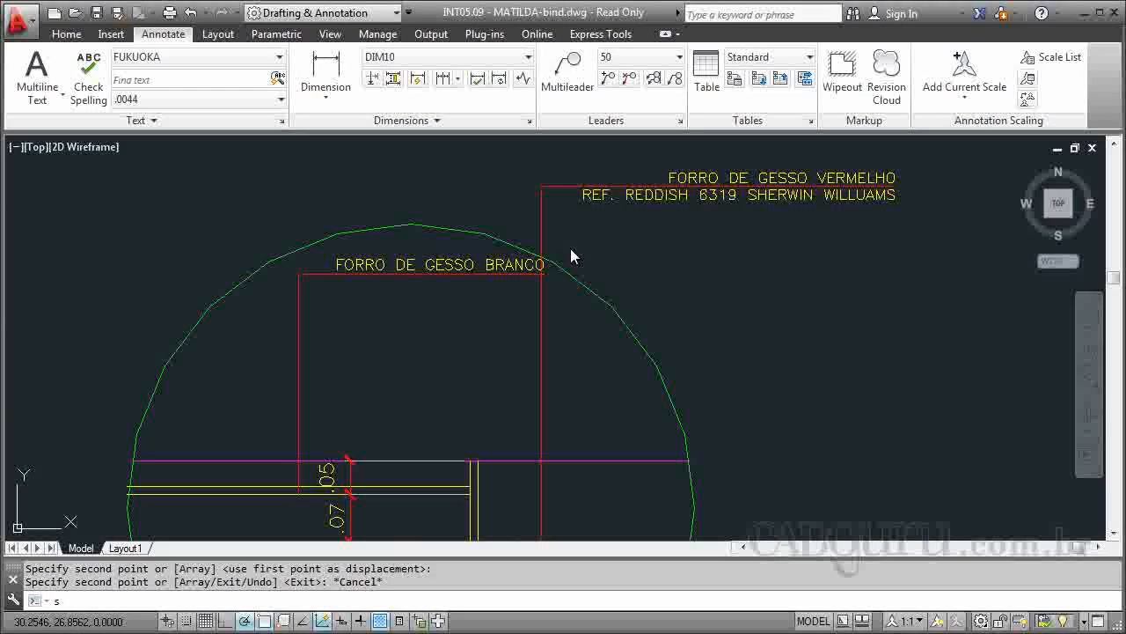
key(Return)
click(571, 256)
key(Escape)
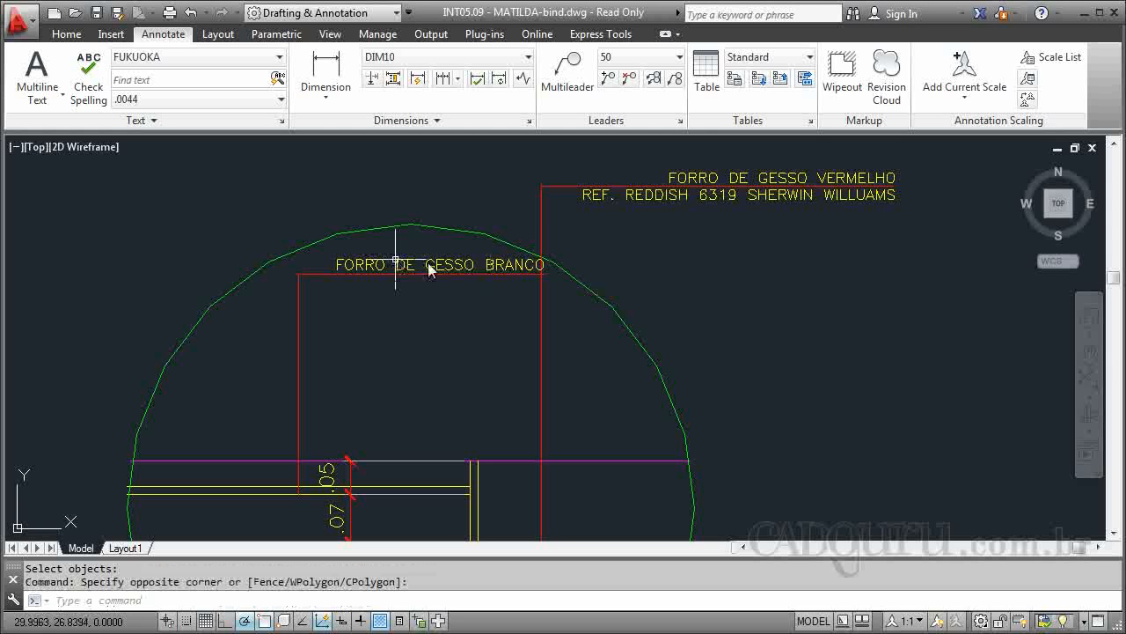
Step: Stretch the copied FORRO DE GESSO BRANCO note and its leader straight up, above the DETALHE 02 circle and the red ceiling note
key(Return)
click(569, 256)
click(262, 296)
key(Return)
click(783, 319)
scroll(764, 357, down, 2)
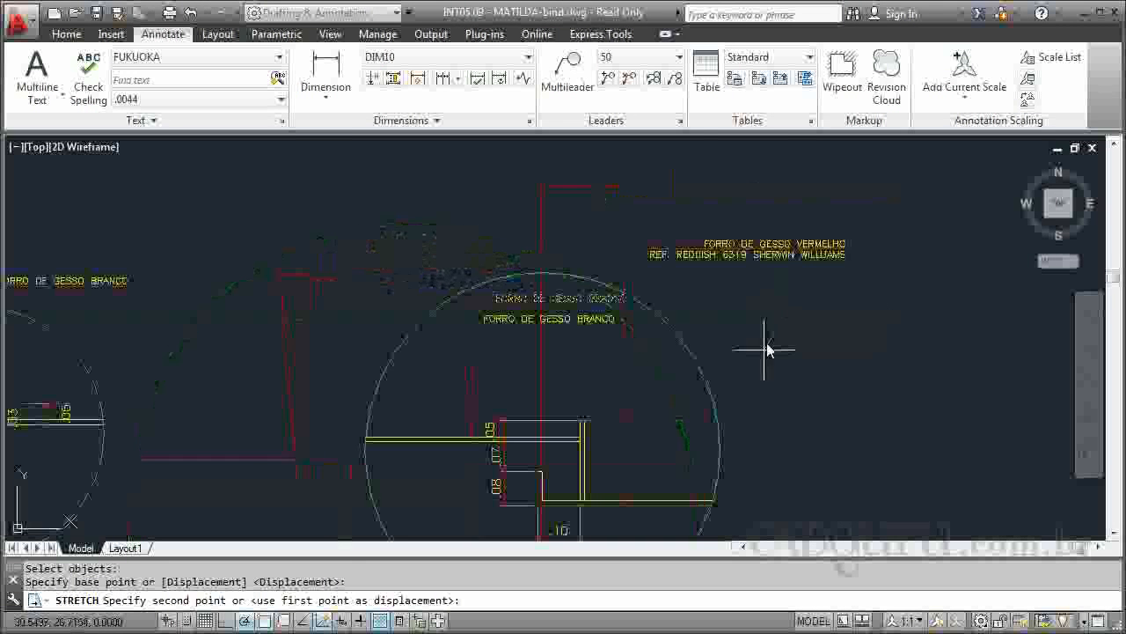
click(774, 220)
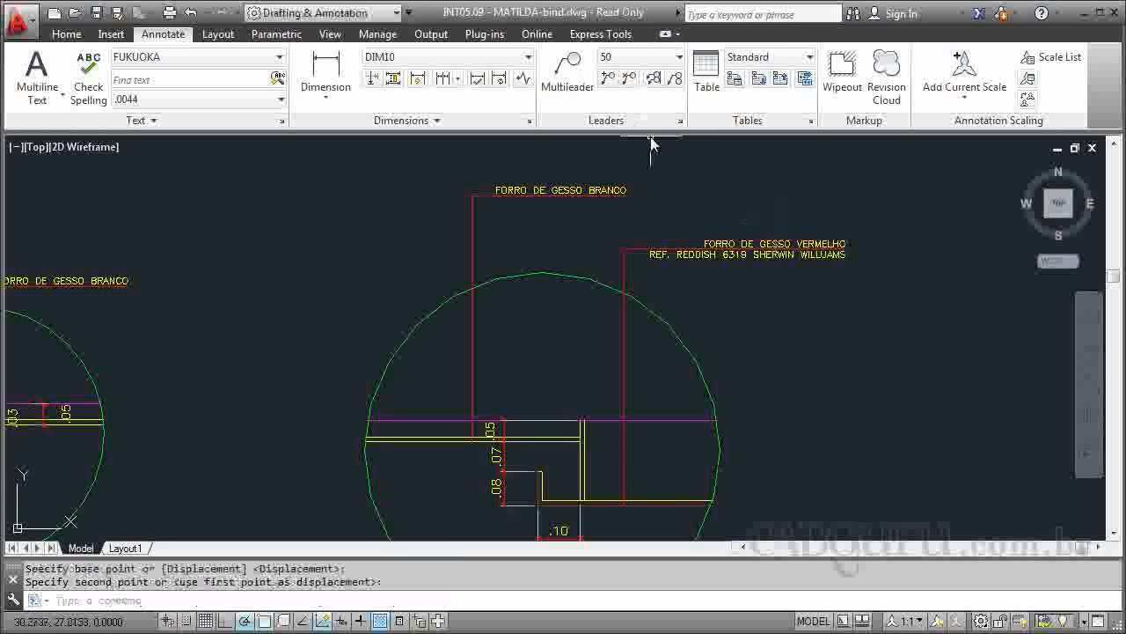
Step: Stretch the FORRO DE GESSO BRANCO text and its leader's horizontal line right to line up above the FORRO DE GESSO VERMELHO note
key(Return)
drag(646, 164, 611, 175)
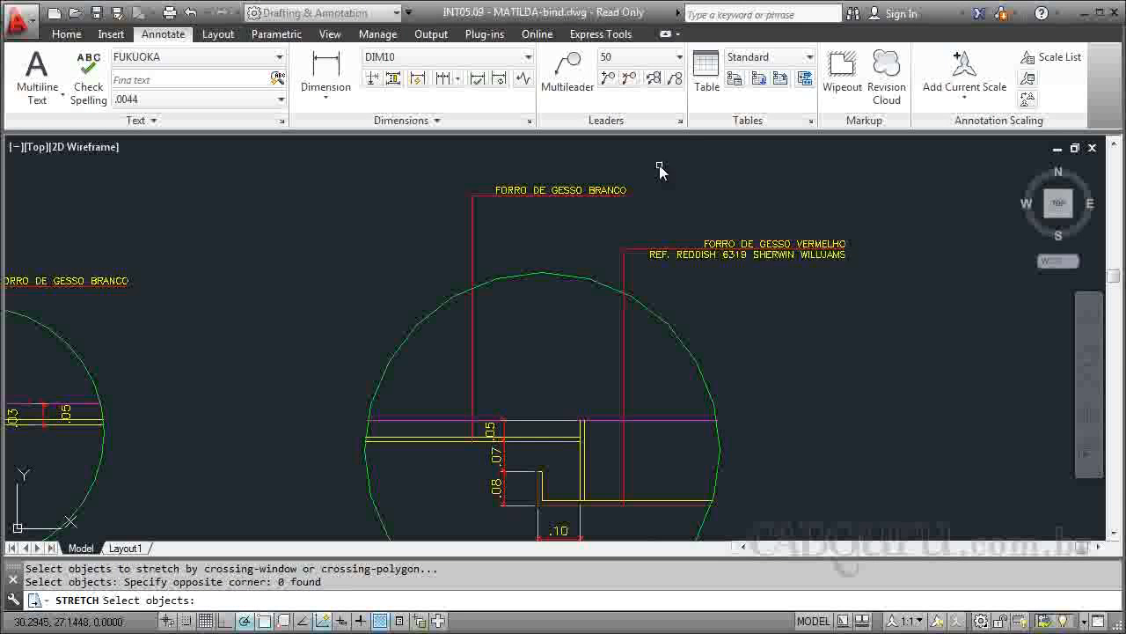
click(660, 170)
click(490, 212)
key(Return)
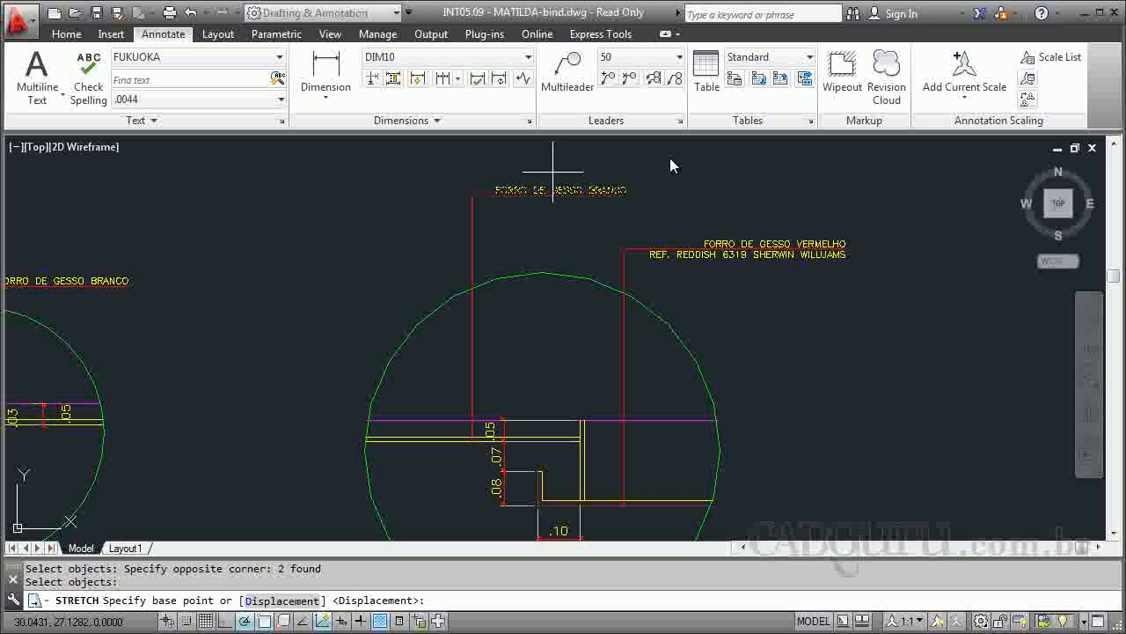
click(628, 158)
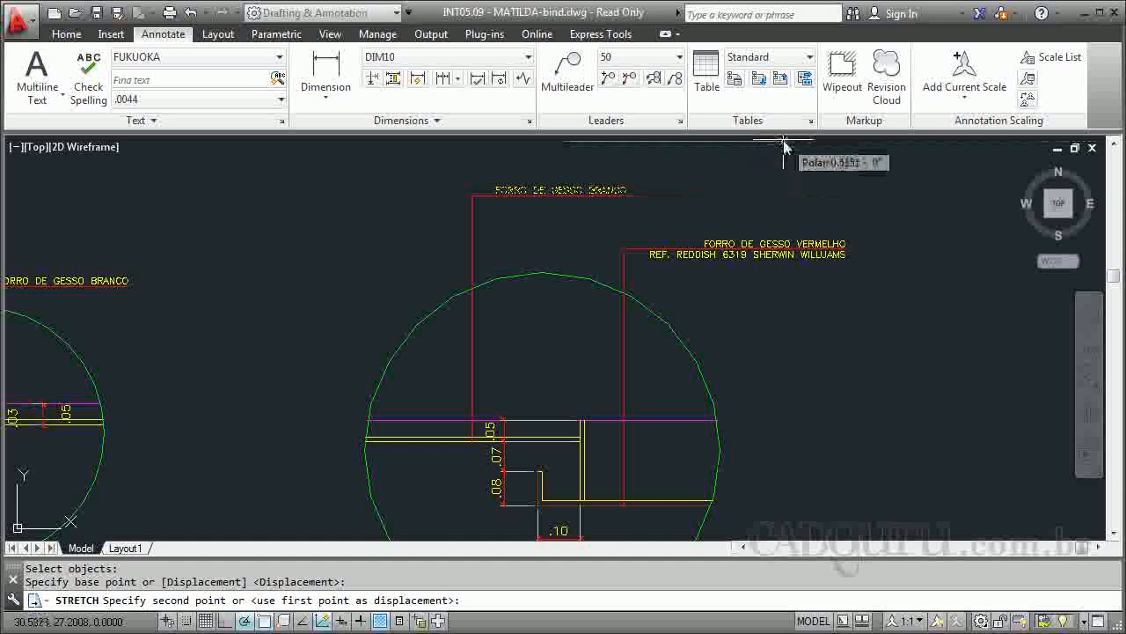
click(780, 141)
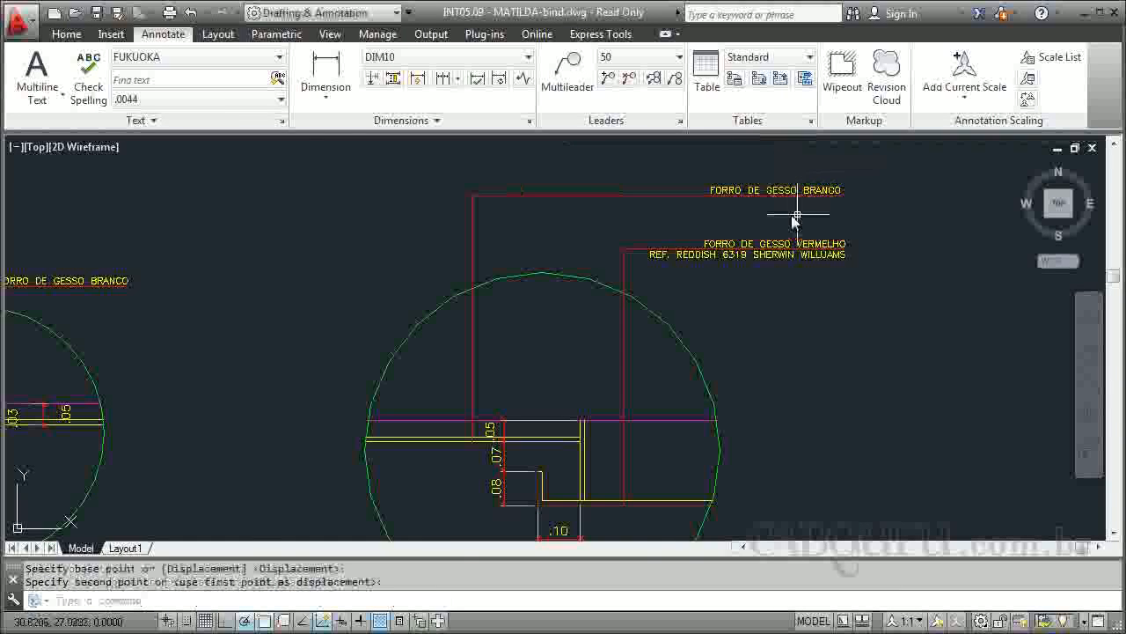
scroll(801, 220, down, 3)
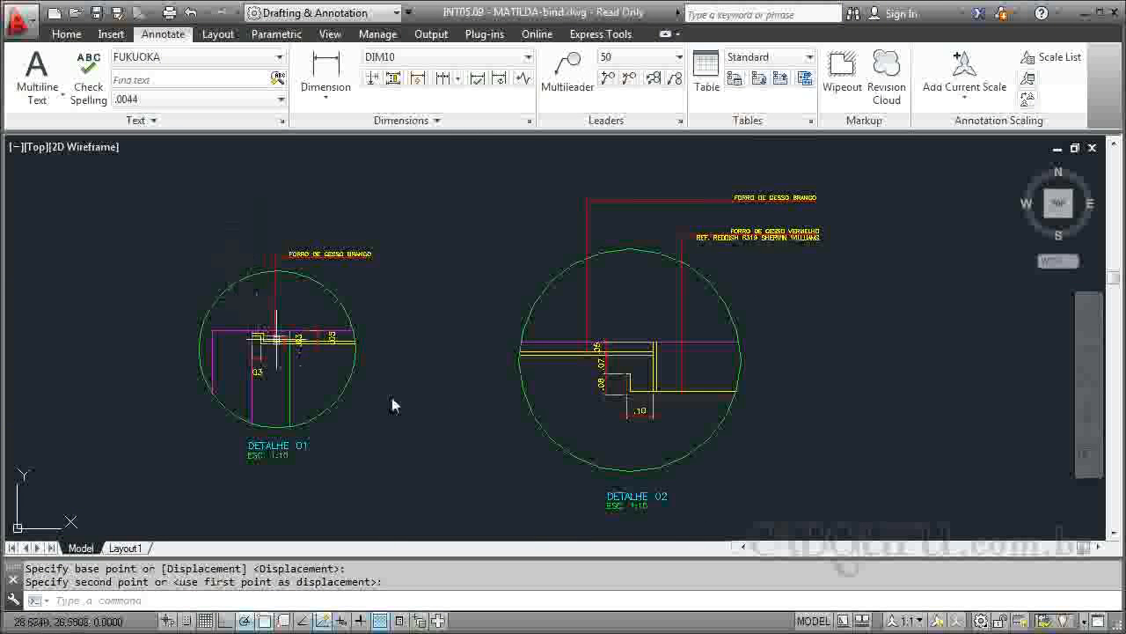